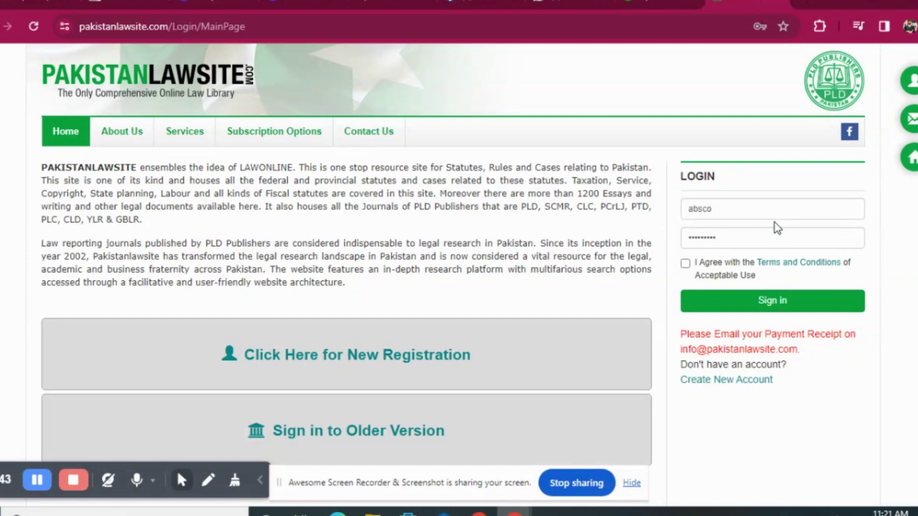
- Agree to the Terms and Conditions of Acceptable Use and sign in with the prefilled account details
{"action": "left_click", "coordinate": [770, 310]}
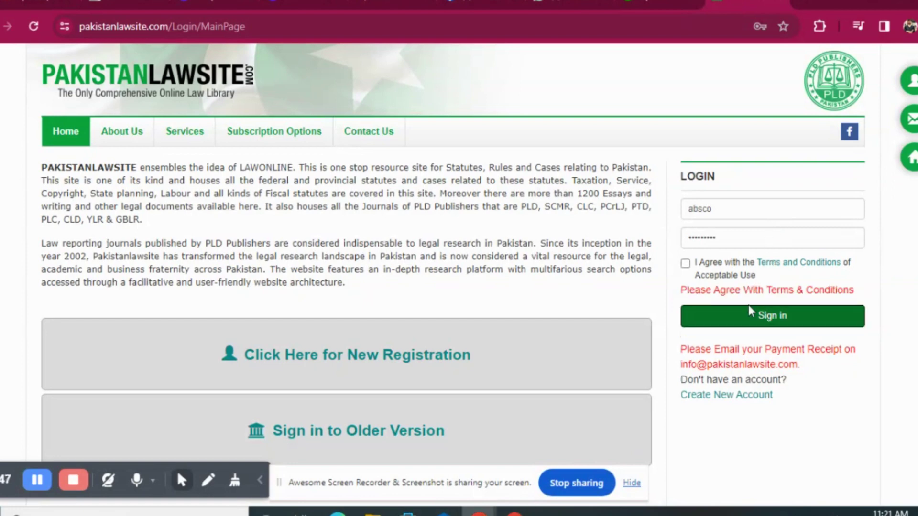
{"action": "left_click", "coordinate": [685, 266]}
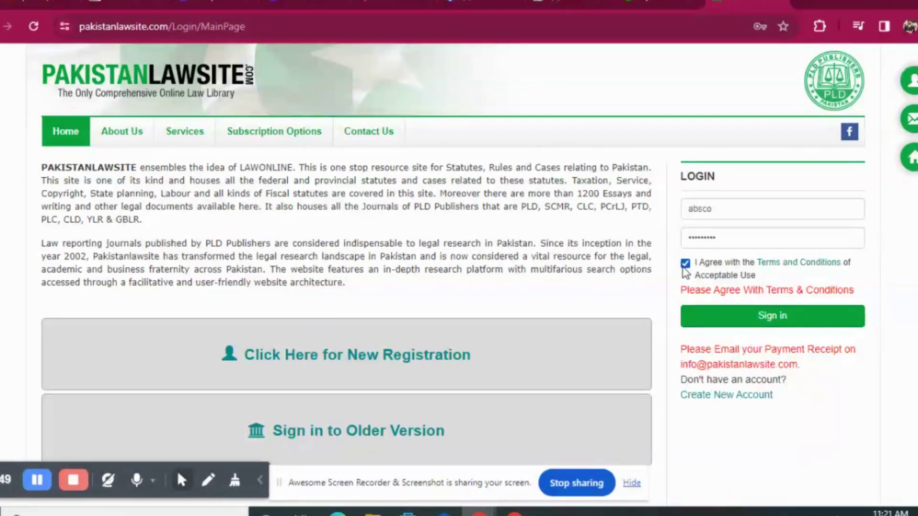
{"action": "left_click", "coordinate": [739, 317]}
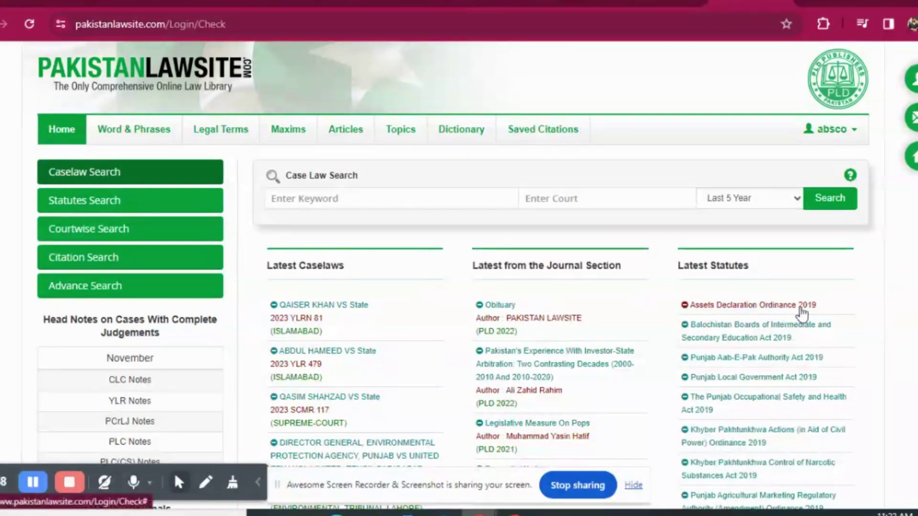
- Search the case law for "post arrest bail" with the period set to All and no court specified
{"action": "scroll", "coordinate": [784, 382], "scroll_direction": "down", "scroll_amount": 1}
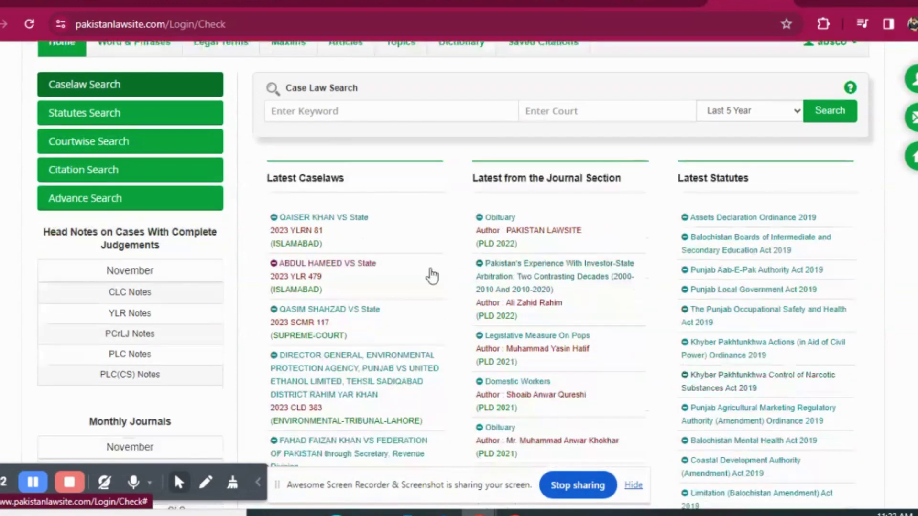
{"action": "scroll", "coordinate": [432, 276], "scroll_direction": "up", "scroll_amount": 1}
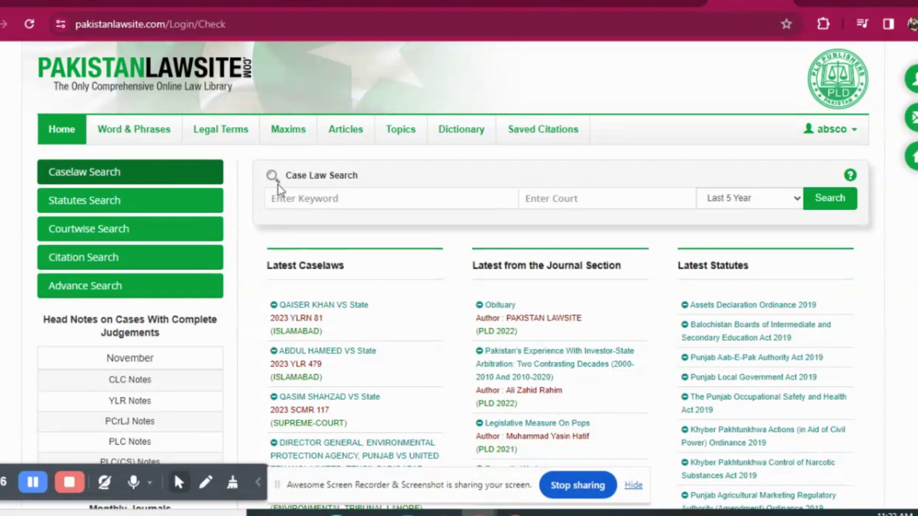
{"action": "left_click", "coordinate": [331, 200]}
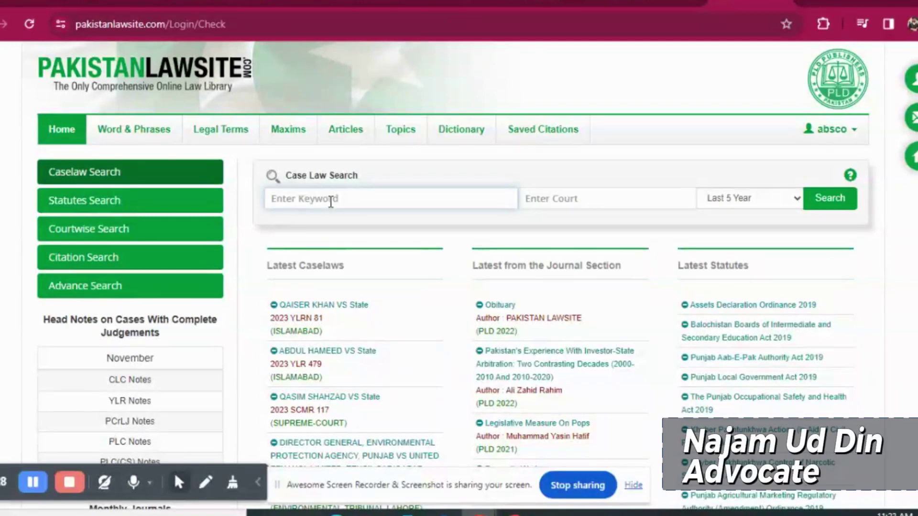
{"action": "type", "text": "post arrest bail"}
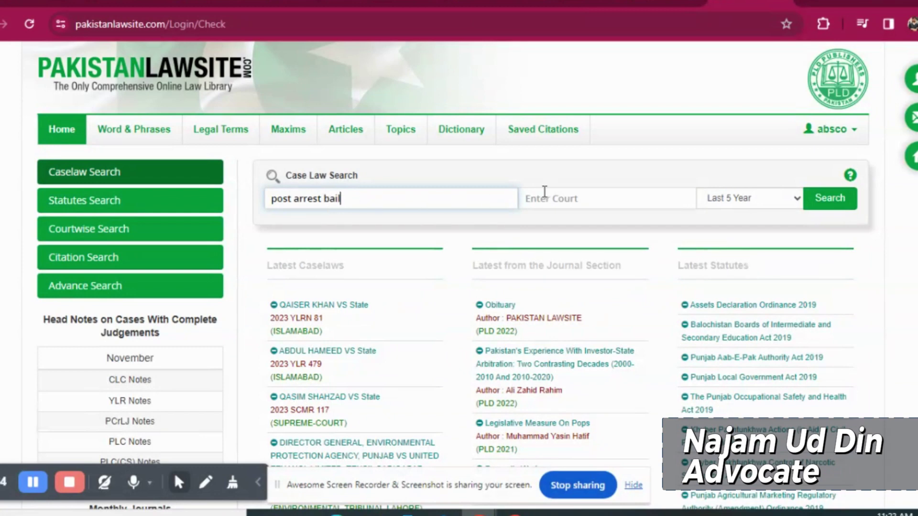
{"action": "left_click", "coordinate": [562, 199]}
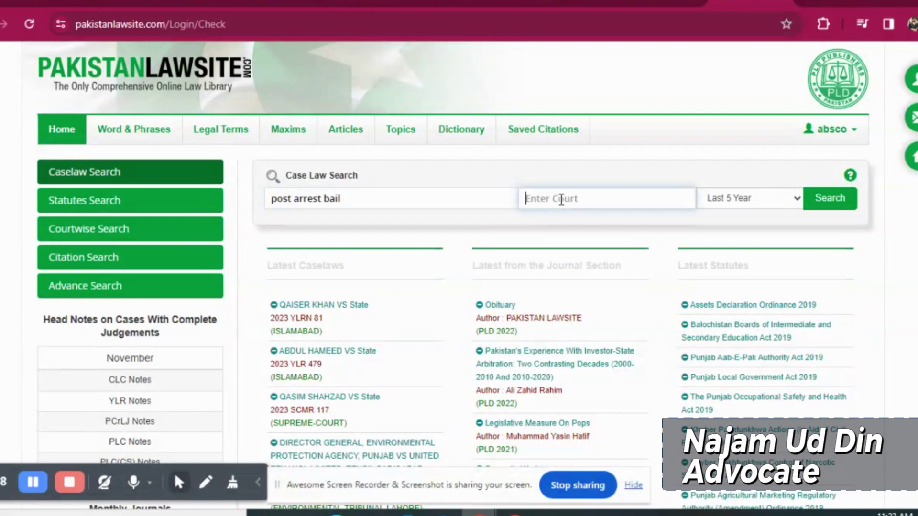
{"action": "left_click", "coordinate": [762, 201]}
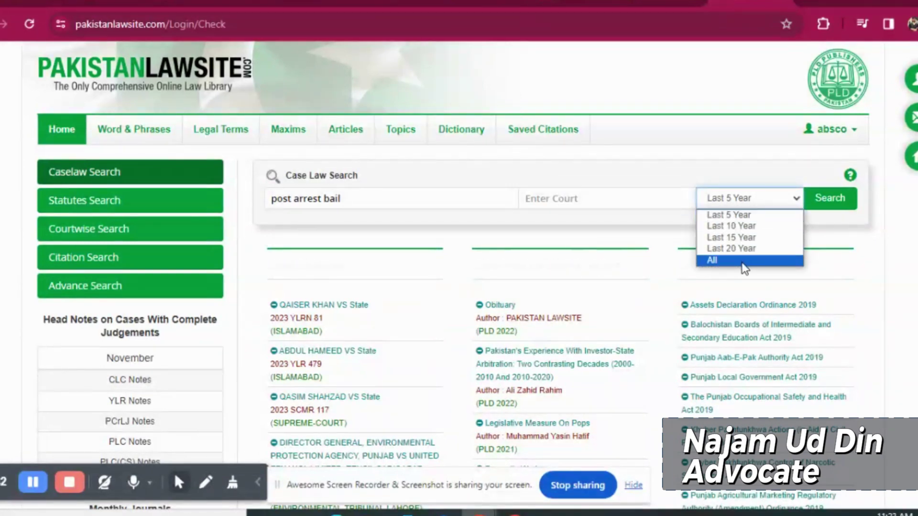
{"action": "left_click", "coordinate": [740, 265]}
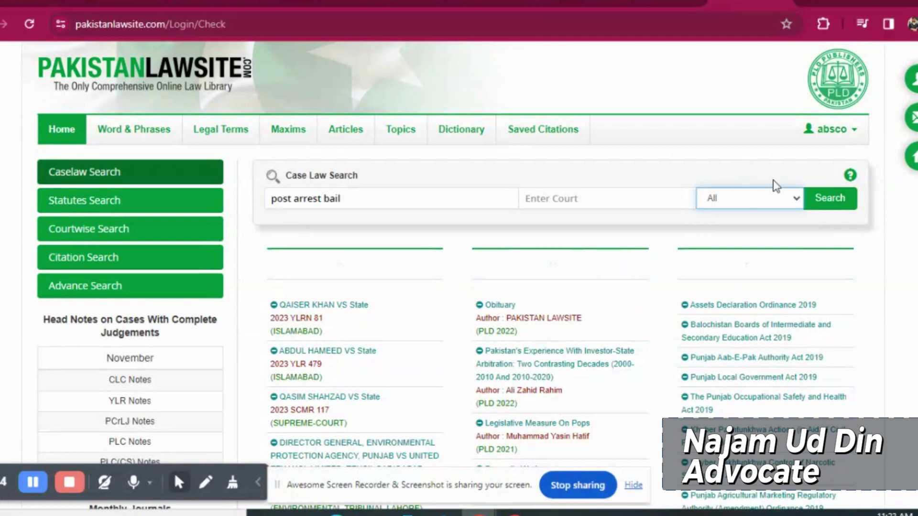
{"action": "left_click", "coordinate": [831, 200]}
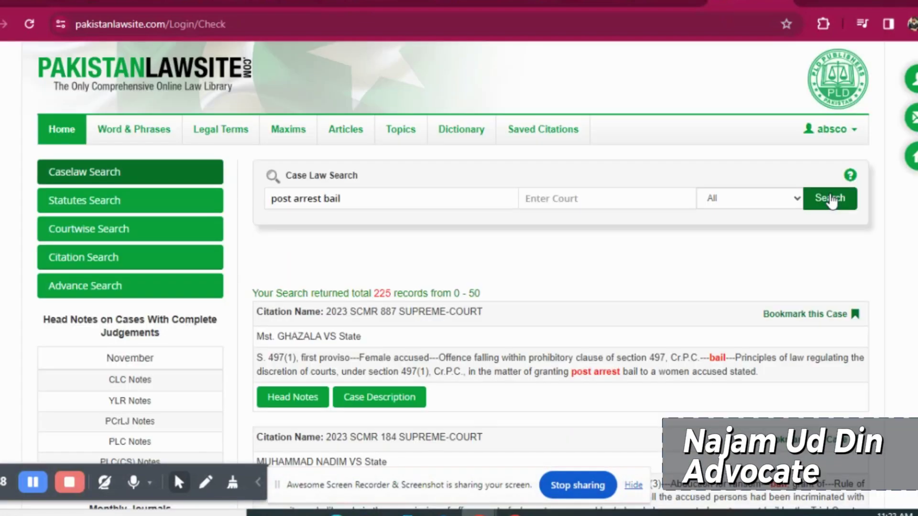
- Examine the citations and case summaries in the "post arrest bail" search results
{"action": "scroll", "coordinate": [489, 233], "scroll_direction": "down", "scroll_amount": 2}
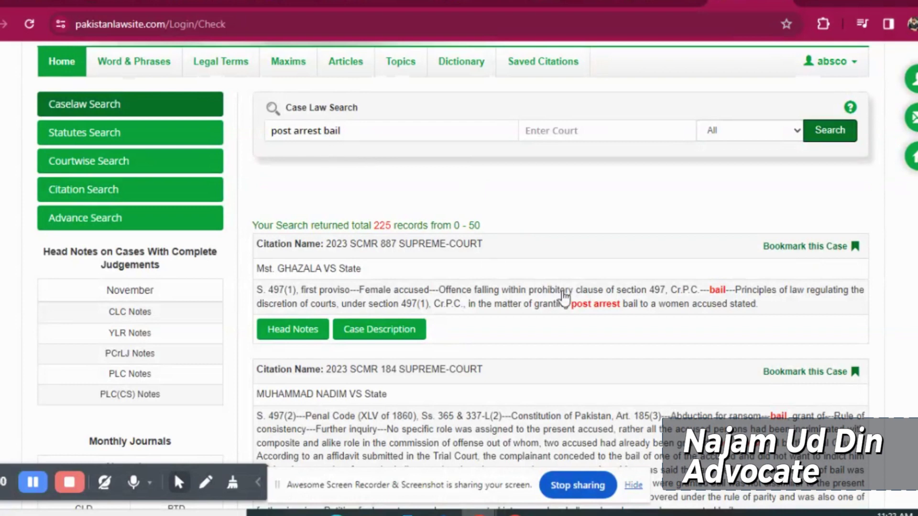
{"action": "scroll", "coordinate": [603, 384], "scroll_direction": "down", "scroll_amount": 2}
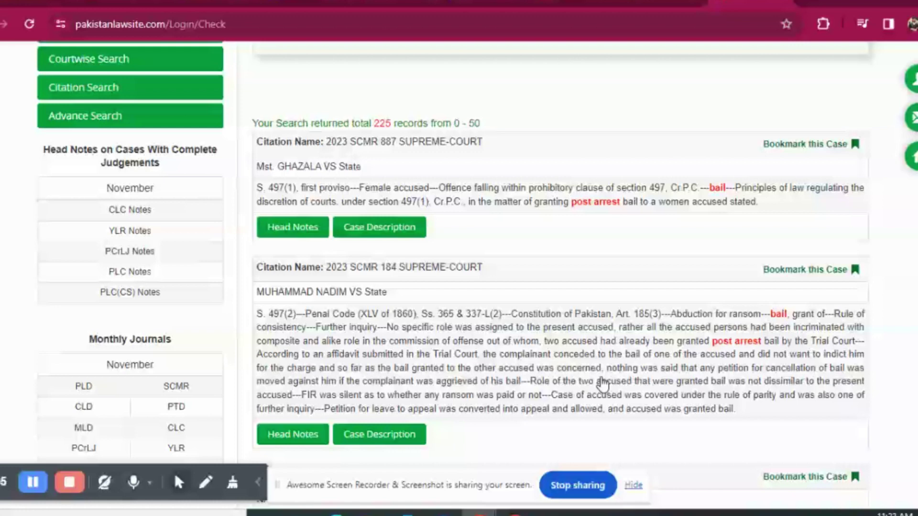
{"action": "scroll", "coordinate": [603, 384], "scroll_direction": "down", "scroll_amount": 1}
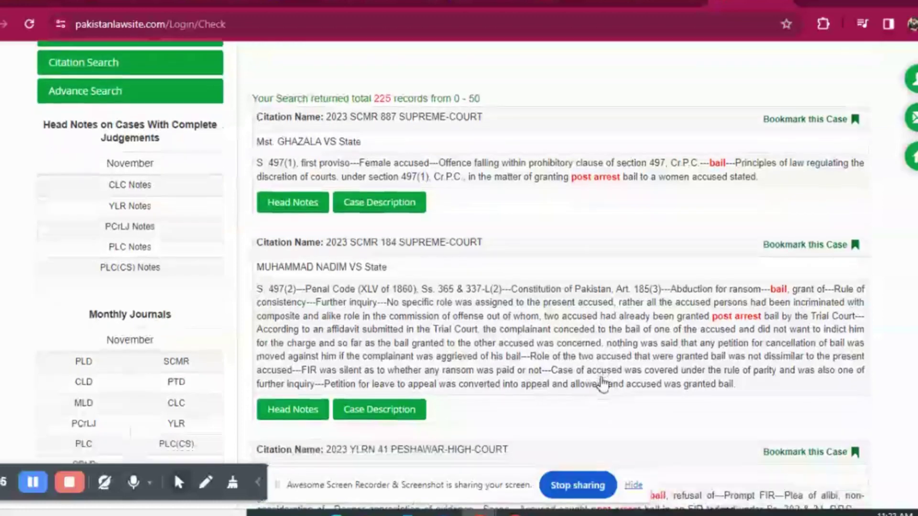
{"action": "scroll", "coordinate": [605, 375], "scroll_direction": "up", "scroll_amount": 1}
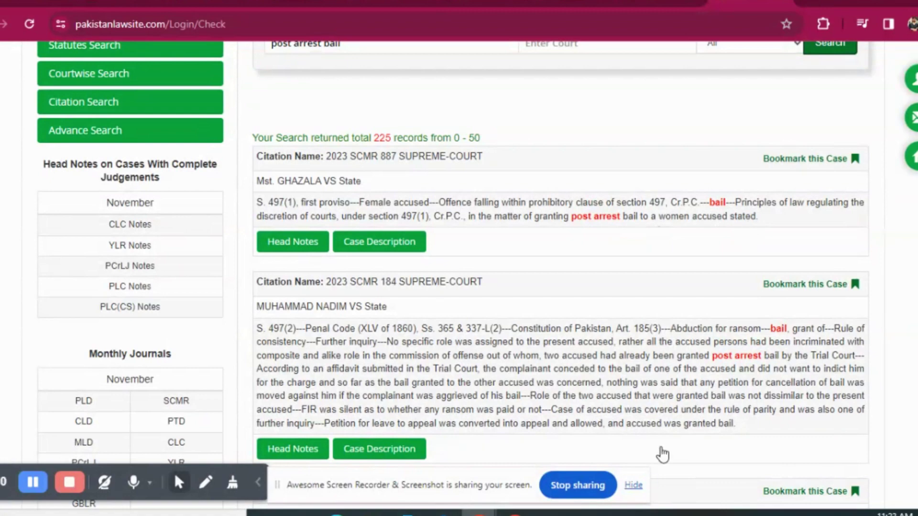
{"action": "scroll", "coordinate": [717, 430], "scroll_direction": "down", "scroll_amount": 5}
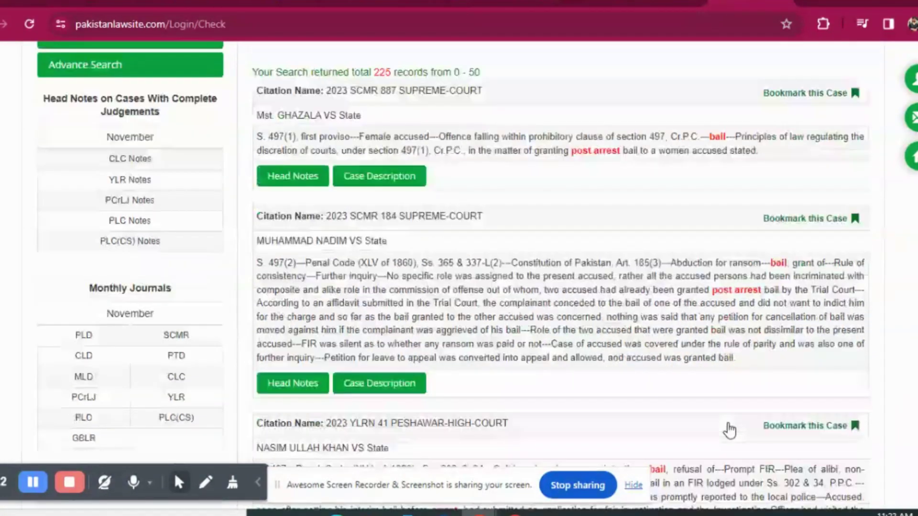
{"action": "scroll", "coordinate": [729, 430], "scroll_direction": "down", "scroll_amount": 1}
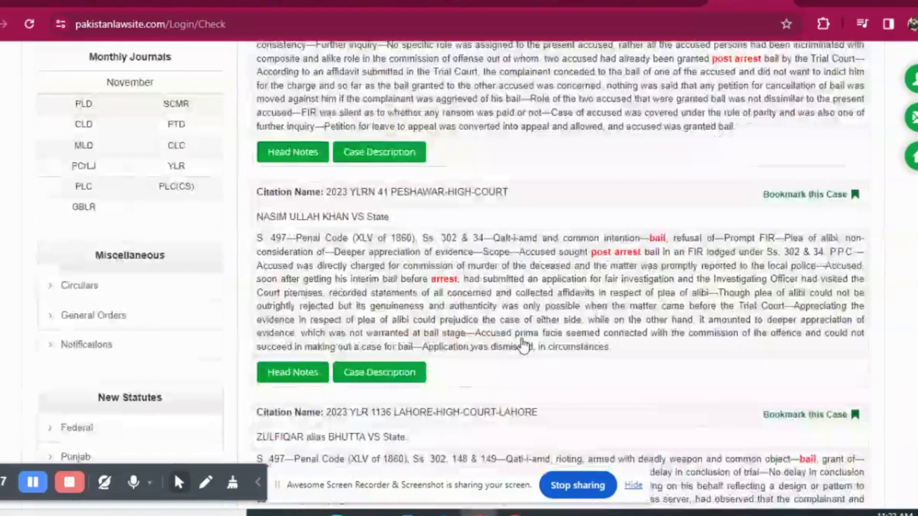
{"action": "scroll", "coordinate": [524, 344], "scroll_direction": "down", "scroll_amount": 12}
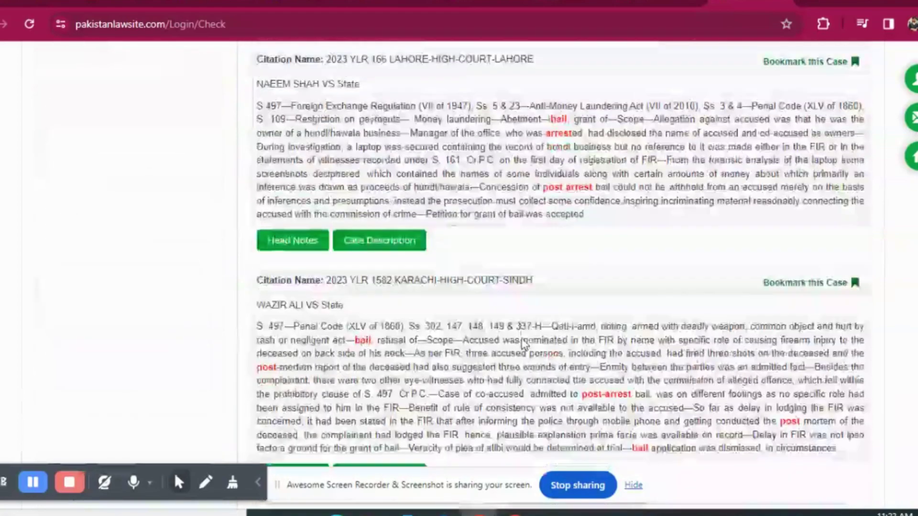
{"action": "scroll", "coordinate": [525, 344], "scroll_direction": "up", "scroll_amount": 7}
{"action": "scroll", "coordinate": [524, 344], "scroll_direction": "up", "scroll_amount": 10}
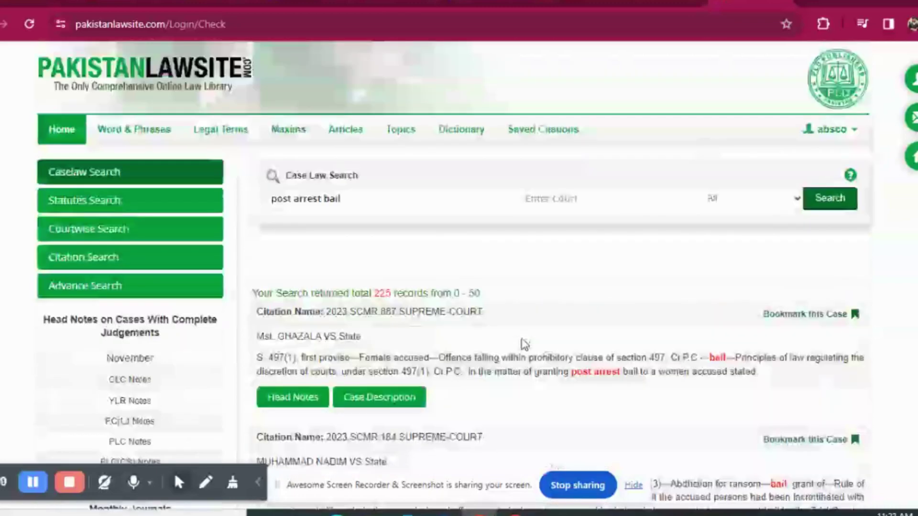
- Narrow the case law search to "post arrest bail 302" and look through the first matching cases
{"action": "left_click", "coordinate": [431, 207]}
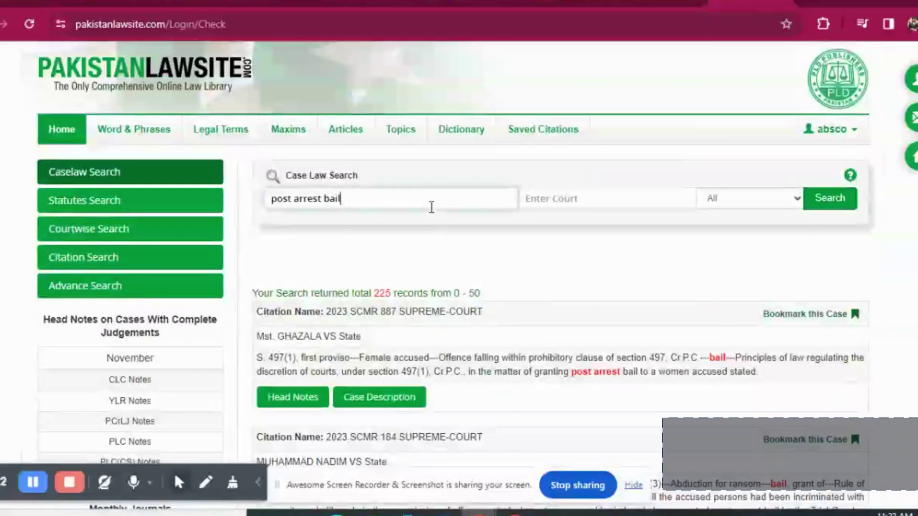
{"action": "type", "text": "302"}
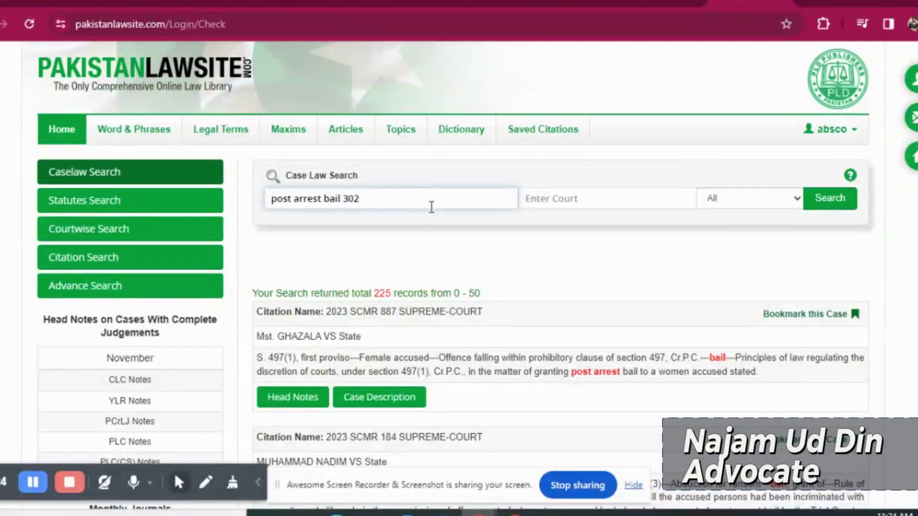
{"action": "key", "text": "Return"}
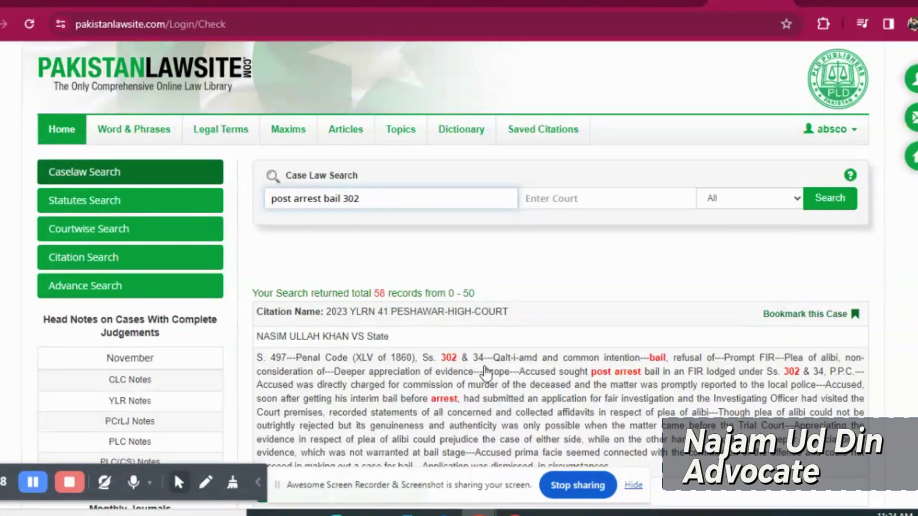
{"action": "scroll", "coordinate": [553, 369], "scroll_direction": "down", "scroll_amount": 3}
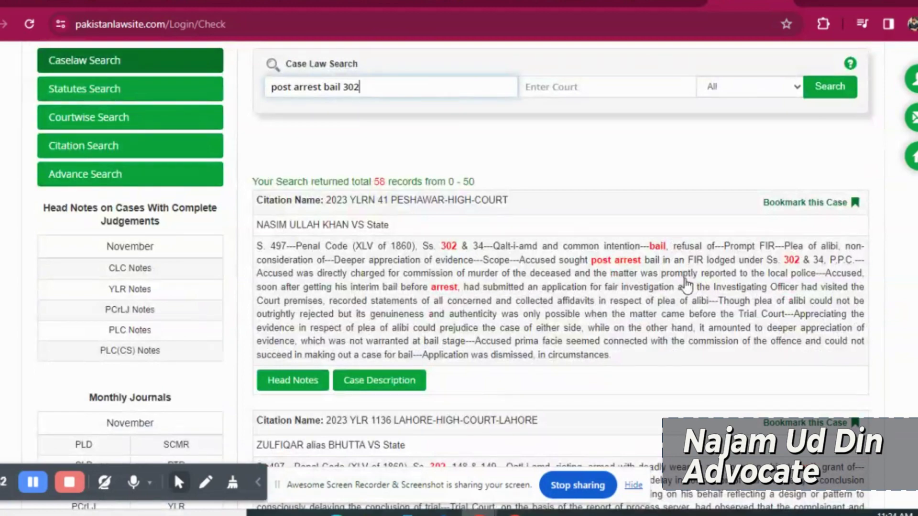
{"action": "scroll", "coordinate": [686, 285], "scroll_direction": "down", "scroll_amount": 5}
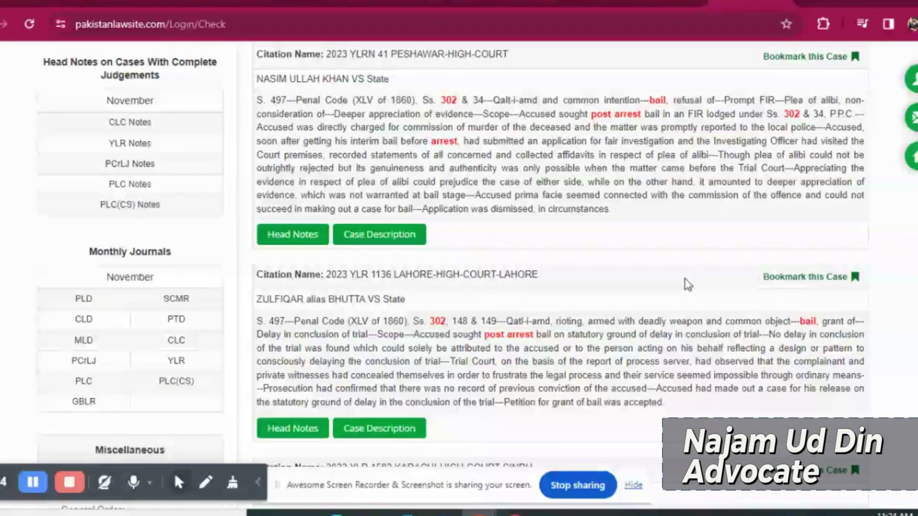
{"action": "scroll", "coordinate": [687, 285], "scroll_direction": "up", "scroll_amount": 8}
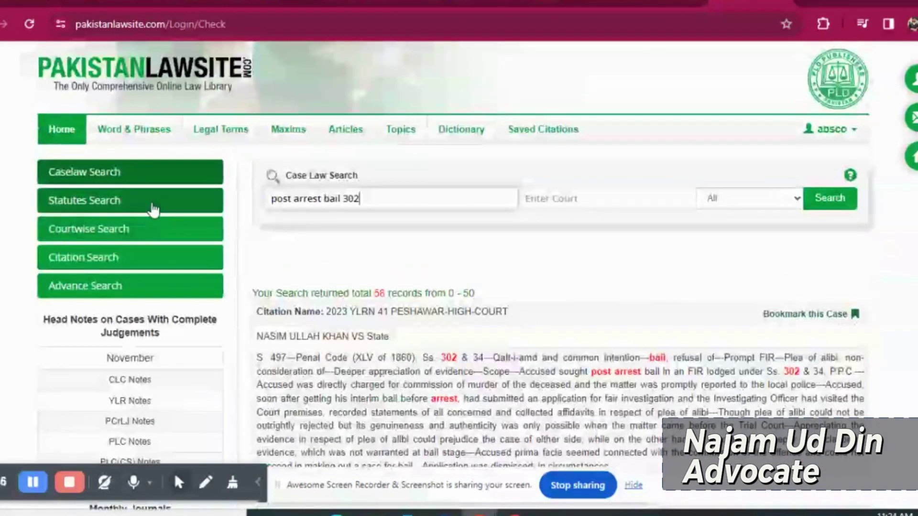
- Open the Statutes Search and browse the list of statutes beginning with A
{"action": "left_click", "coordinate": [153, 209]}
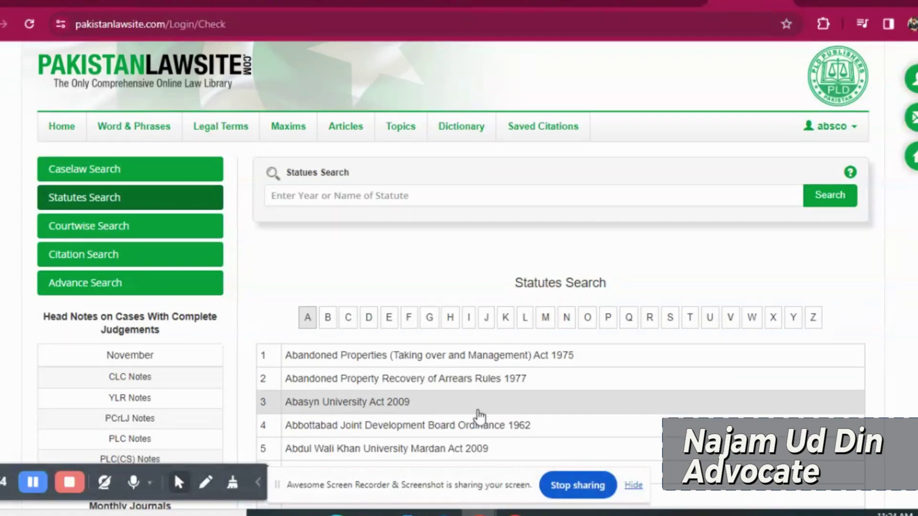
{"action": "scroll", "coordinate": [477, 416], "scroll_direction": "down", "scroll_amount": 3}
{"action": "scroll", "coordinate": [480, 416], "scroll_direction": "up", "scroll_amount": 3}
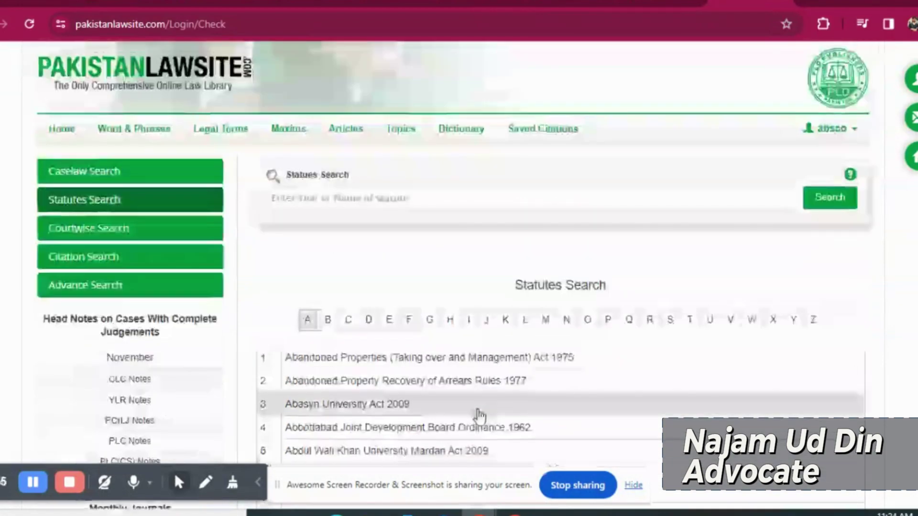
{"action": "scroll", "coordinate": [480, 416], "scroll_direction": "down", "scroll_amount": 10}
{"action": "scroll", "coordinate": [480, 416], "scroll_direction": "up", "scroll_amount": 10}
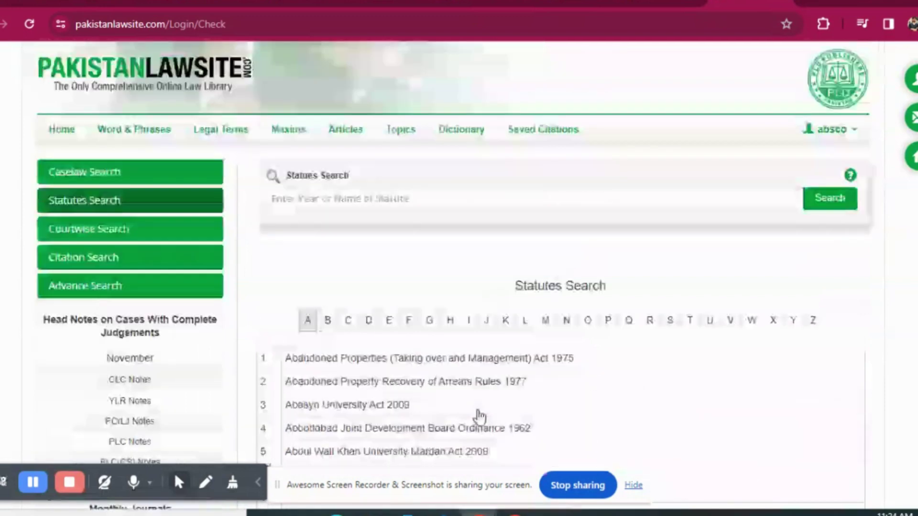
- Search the statutes for "penal code" and open the Pakistan Penal Code 1860
{"action": "left_click", "coordinate": [427, 193]}
{"action": "type", "text": "penal code"}
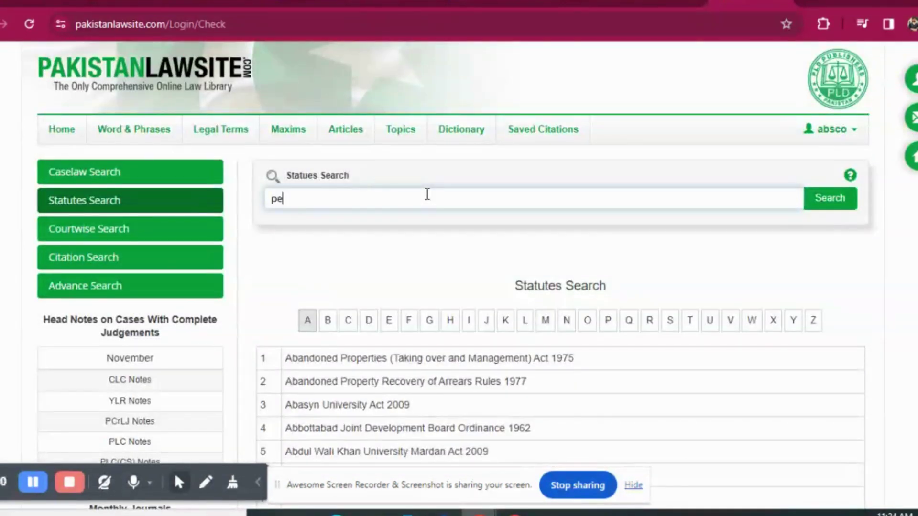
{"action": "key", "text": "Return"}
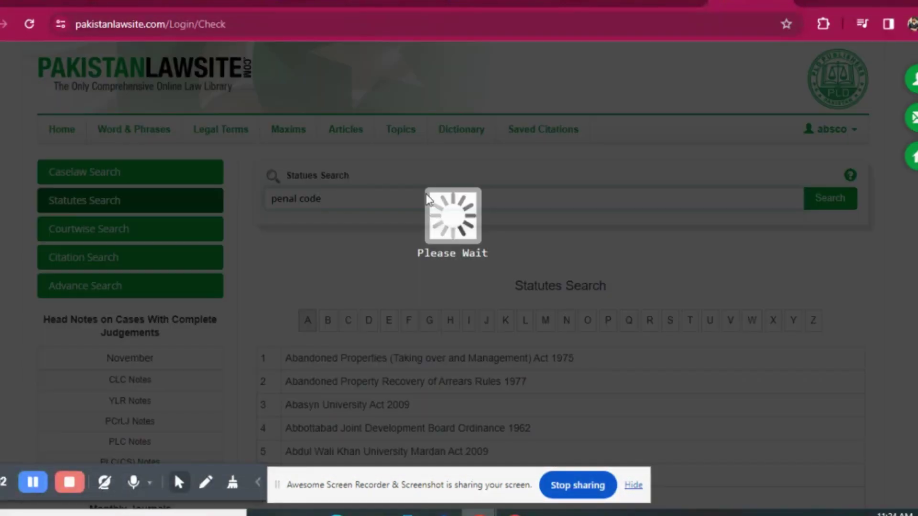
{"action": "scroll", "coordinate": [429, 258], "scroll_direction": "down", "scroll_amount": 4}
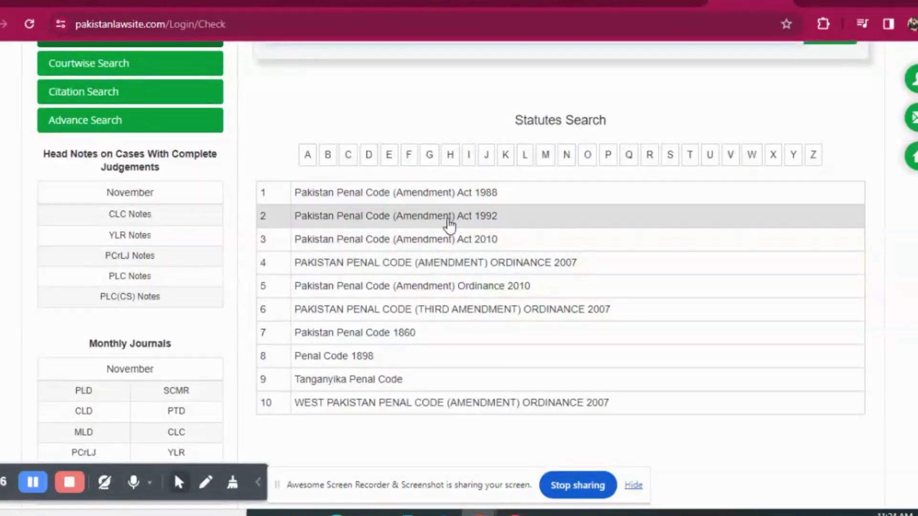
{"action": "left_click", "coordinate": [401, 333]}
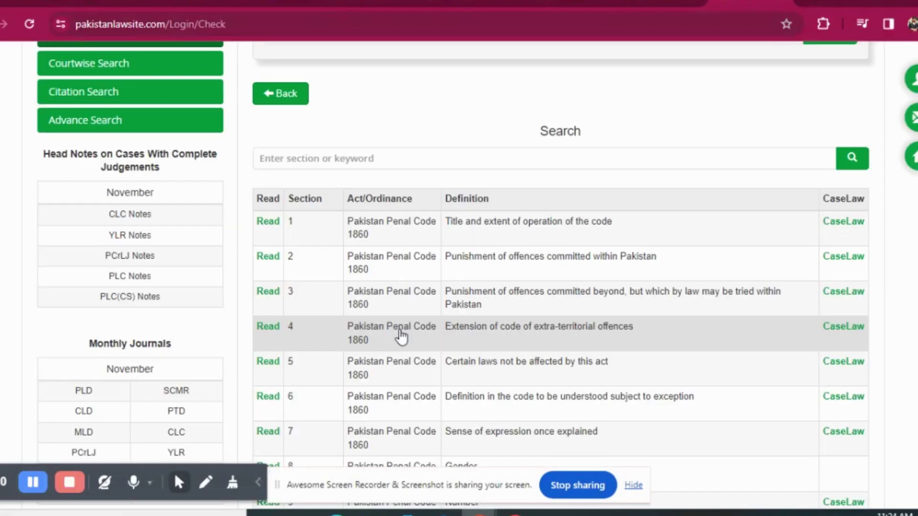
- Open the case law for section 4, Extension of code of extra-territorial offences, and view its citations
{"action": "scroll", "coordinate": [576, 314], "scroll_direction": "down", "scroll_amount": 2}
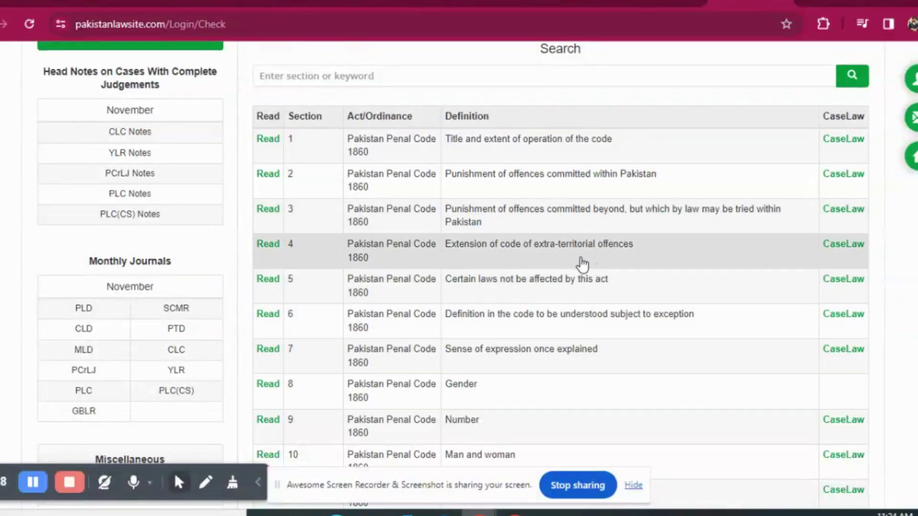
{"action": "left_click", "coordinate": [851, 245]}
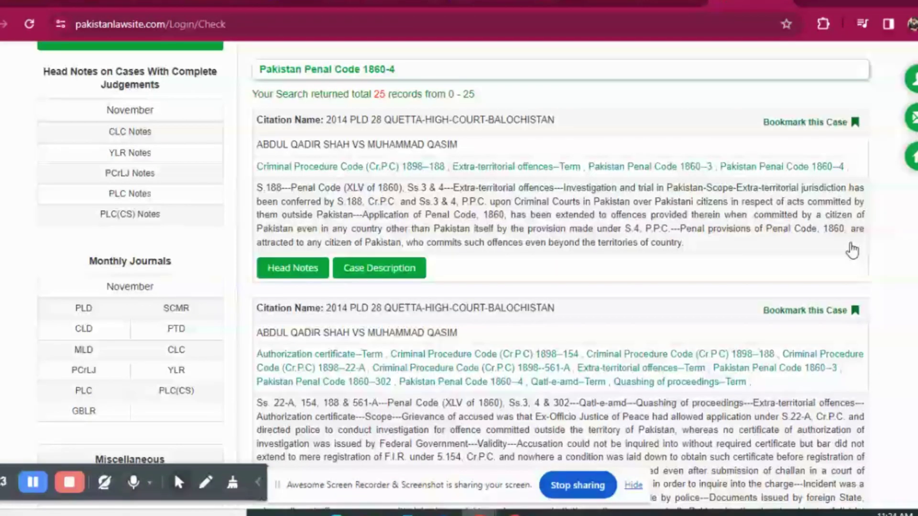
{"action": "scroll", "coordinate": [585, 223], "scroll_direction": "up", "scroll_amount": 3}
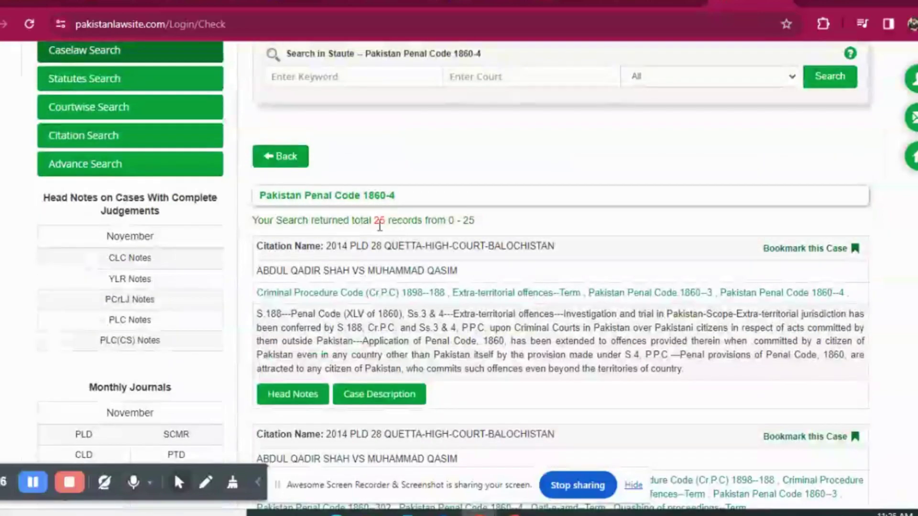
- Run a Courtwise Search for SUPREME-COURT cases in the year 1993 and look through the results
{"action": "scroll", "coordinate": [380, 224], "scroll_direction": "up", "scroll_amount": 3}
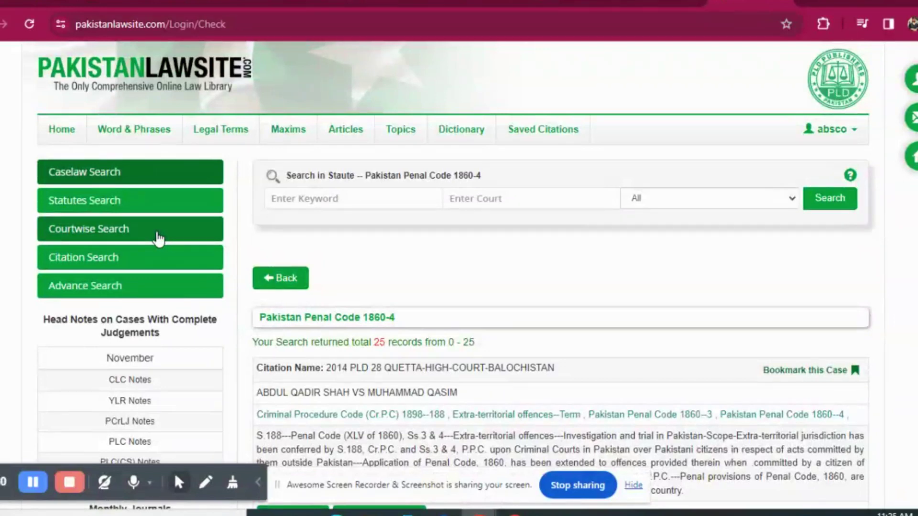
{"action": "left_click", "coordinate": [159, 238]}
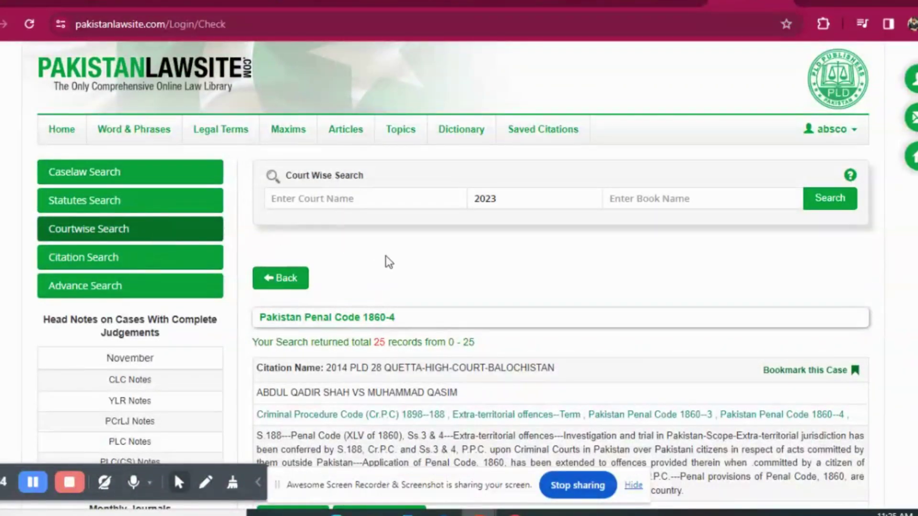
{"action": "scroll", "coordinate": [388, 262], "scroll_direction": "down", "scroll_amount": 1}
{"action": "scroll", "coordinate": [389, 262], "scroll_direction": "up", "scroll_amount": 1}
{"action": "left_click", "coordinate": [420, 199]}
{"action": "type", "text": "s"}
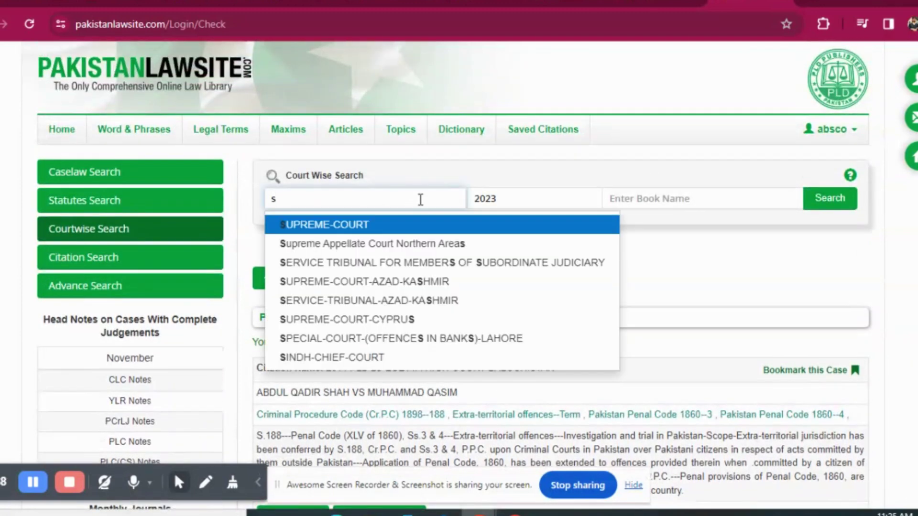
{"action": "left_click", "coordinate": [422, 233]}
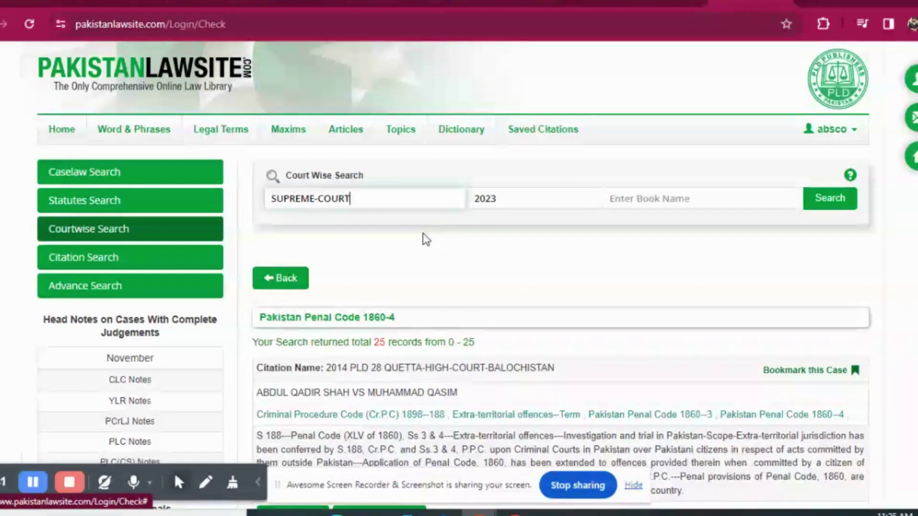
{"action": "left_click", "coordinate": [838, 201]}
{"action": "scroll", "coordinate": [412, 284], "scroll_direction": "down", "scroll_amount": 2}
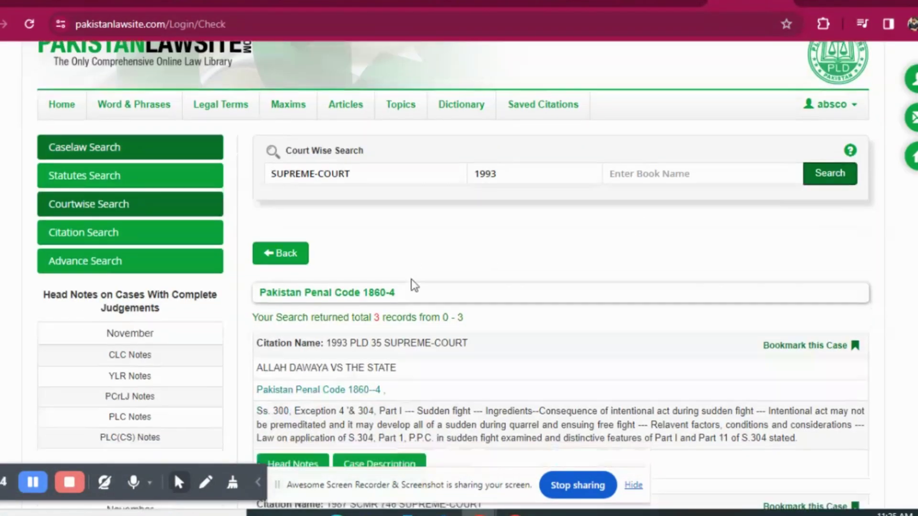
{"action": "scroll", "coordinate": [413, 287], "scroll_direction": "down", "scroll_amount": 2}
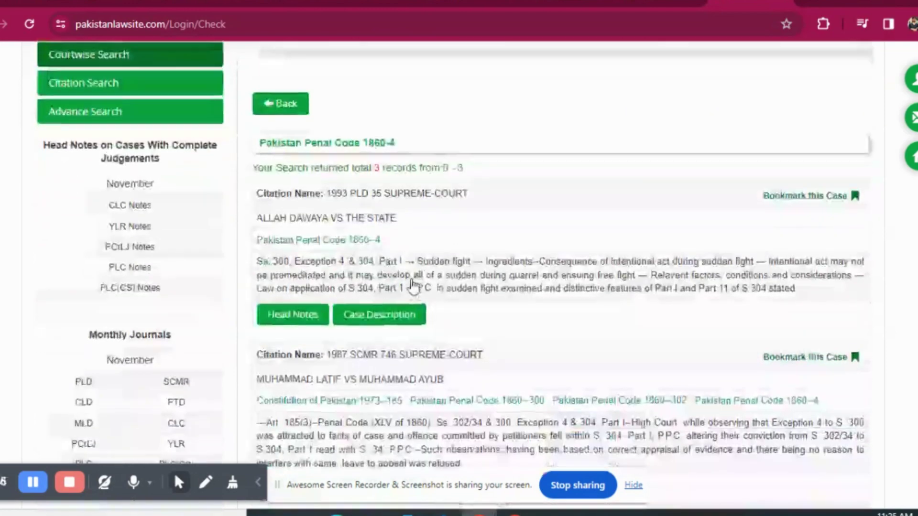
- Repeat the court-wise search with the same court and year, and view the matching cases
{"action": "scroll", "coordinate": [416, 285], "scroll_direction": "up", "scroll_amount": 3}
{"action": "left_click", "coordinate": [519, 153]}
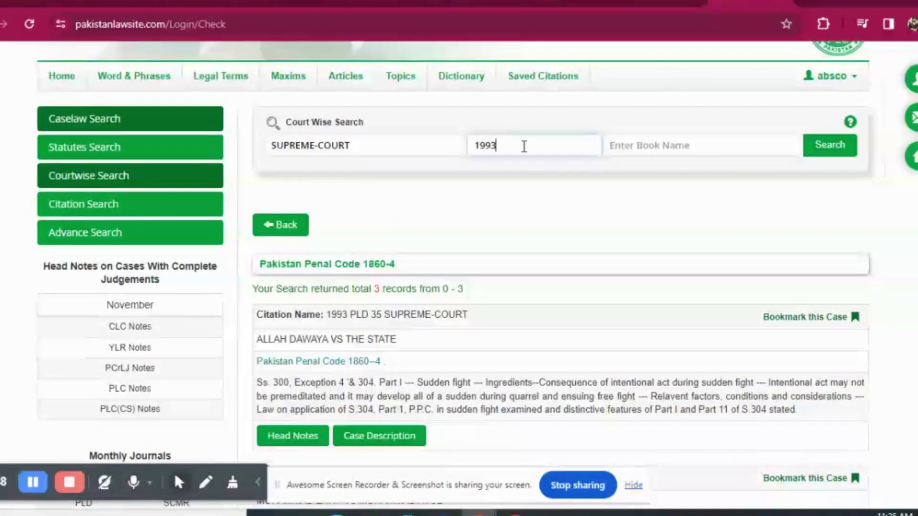
{"action": "left_click", "coordinate": [817, 152]}
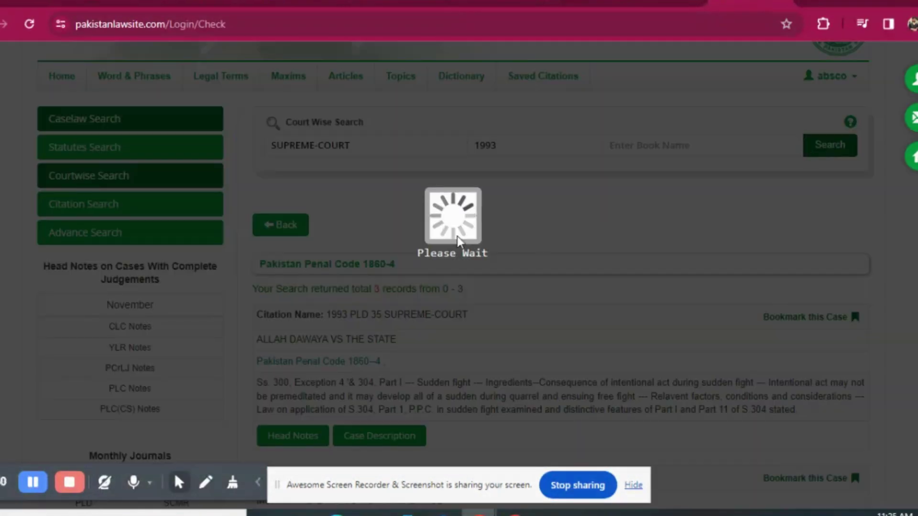
{"action": "scroll", "coordinate": [457, 236], "scroll_direction": "down", "scroll_amount": 1}
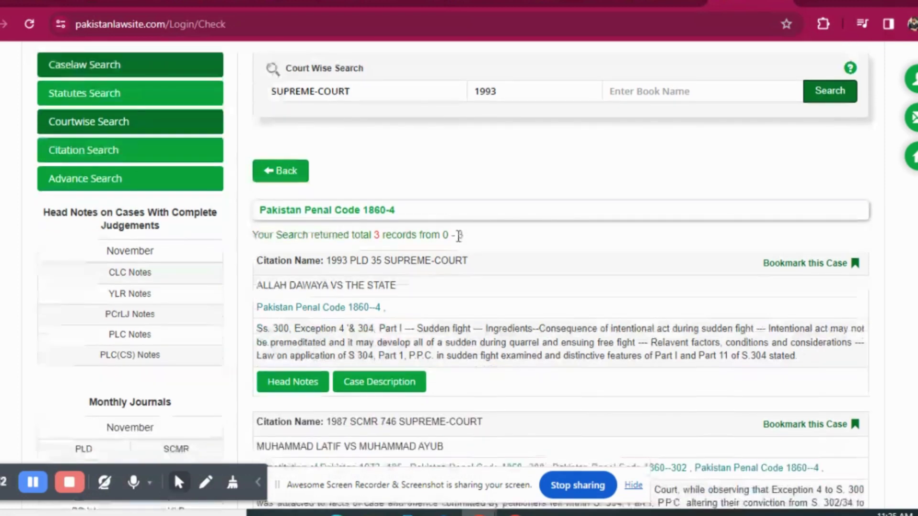
- Open the Citation Search and choose the SCMR journal with the year 1997
{"action": "left_click", "coordinate": [62, 156]}
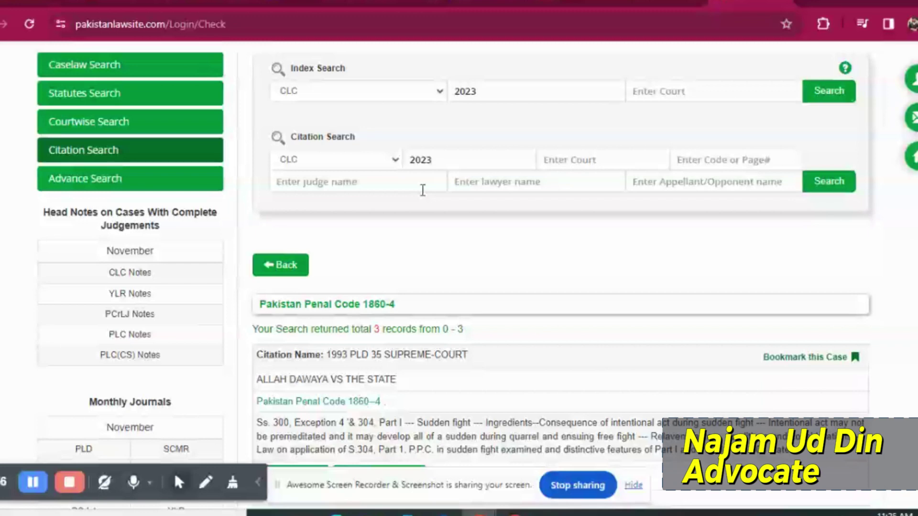
{"action": "scroll", "coordinate": [568, 263], "scroll_direction": "up", "scroll_amount": 2}
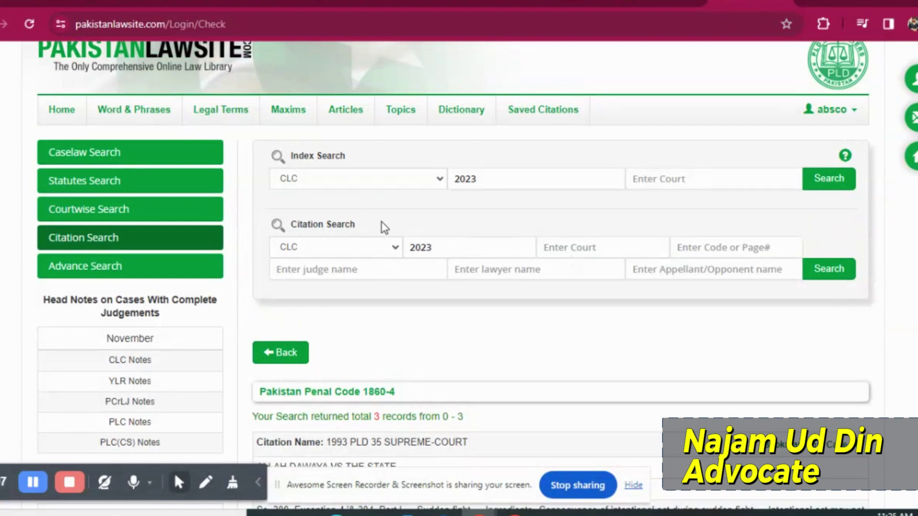
{"action": "left_click", "coordinate": [387, 251]}
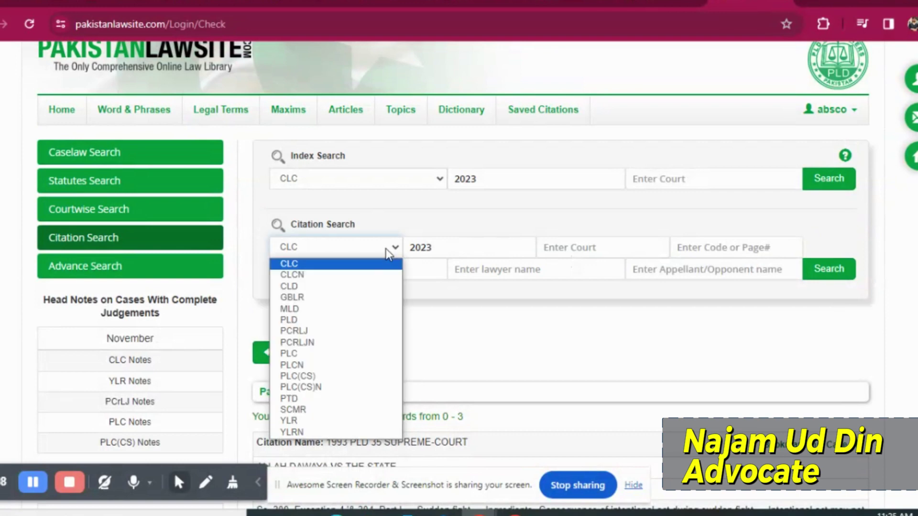
{"action": "left_click", "coordinate": [362, 416]}
{"action": "double_click", "coordinate": [484, 252]}
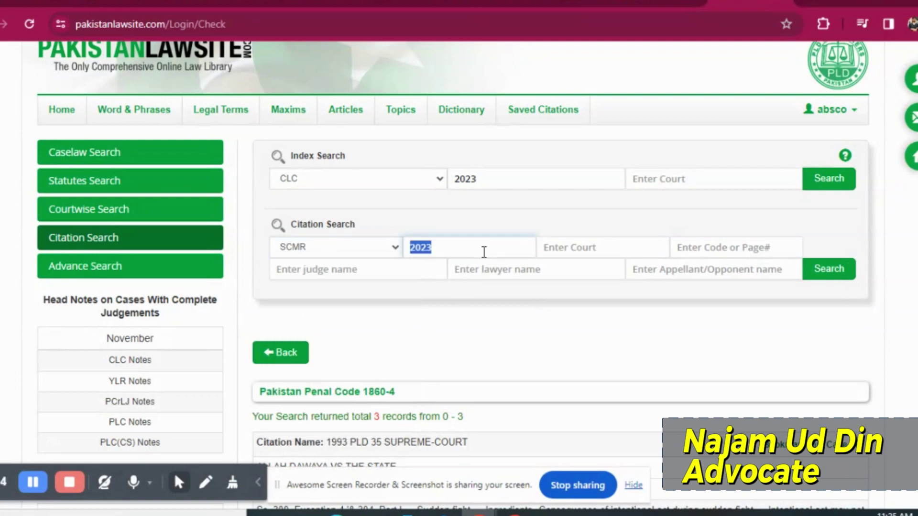
{"action": "type", "text": "1997"}
{"action": "left_click", "coordinate": [719, 246]}
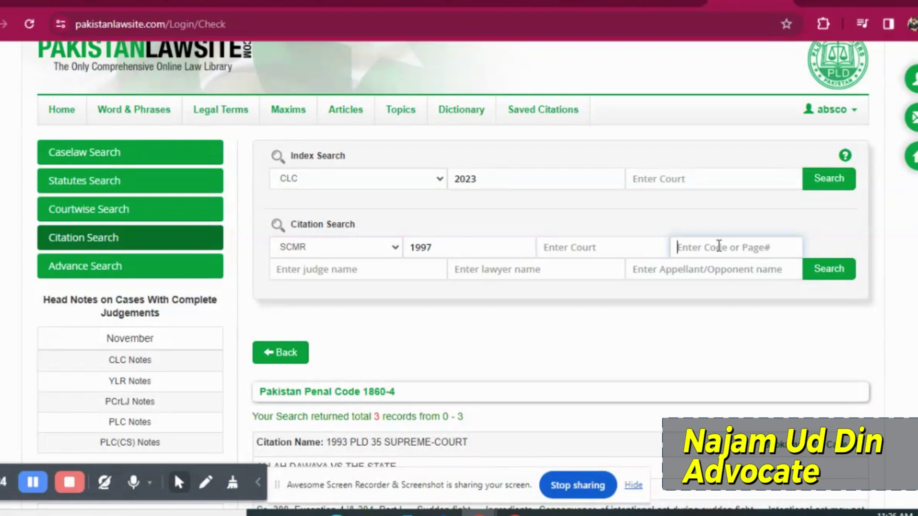
- Set the citation year to 2007 and the page to 834, and run the citation search
{"action": "double_click", "coordinate": [439, 250]}
{"action": "type", "text": "2007"}
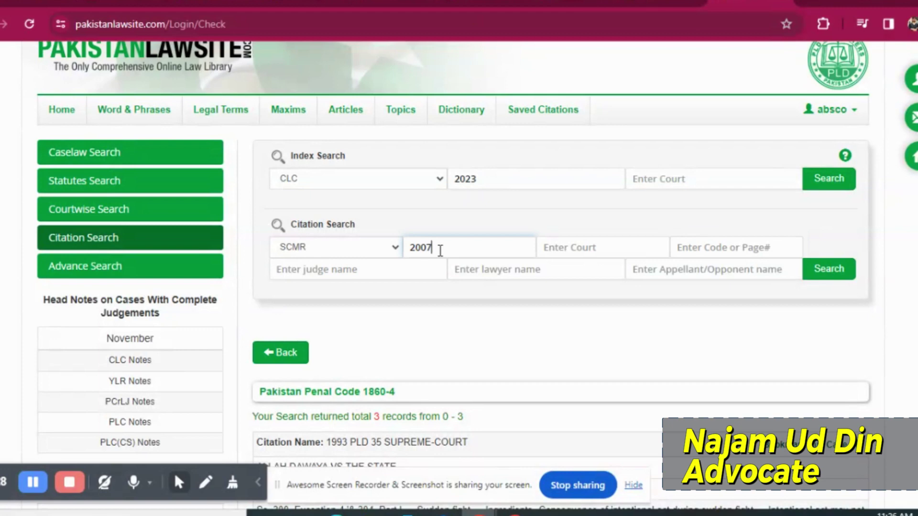
{"action": "left_click", "coordinate": [767, 247]}
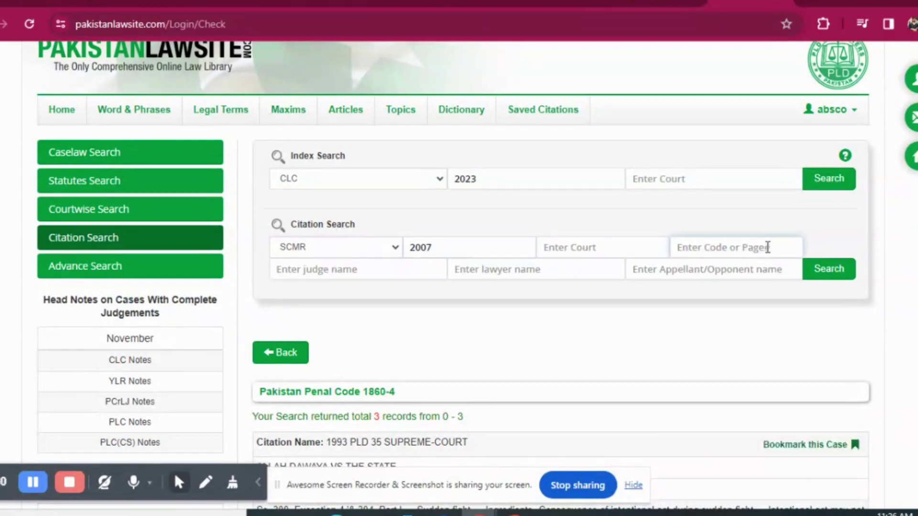
{"action": "type", "text": "83"}
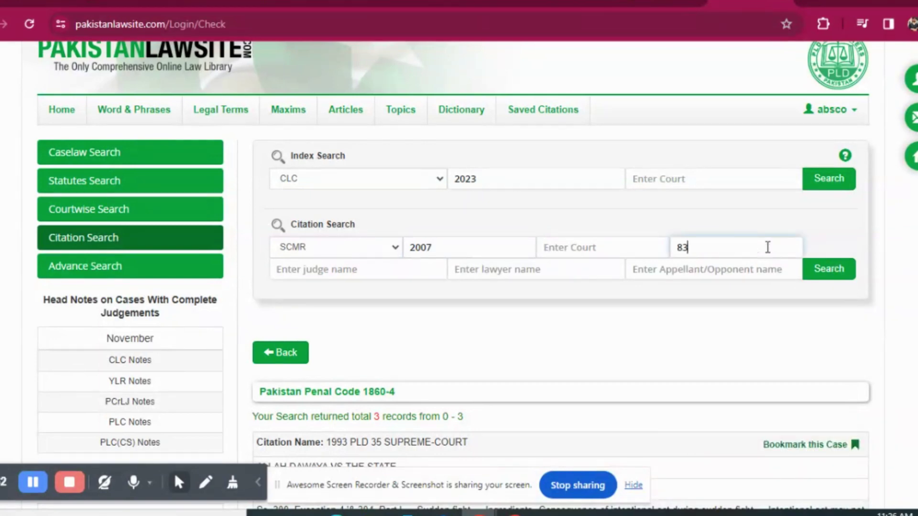
{"action": "type", "text": "4"}
{"action": "left_click", "coordinate": [822, 282]}
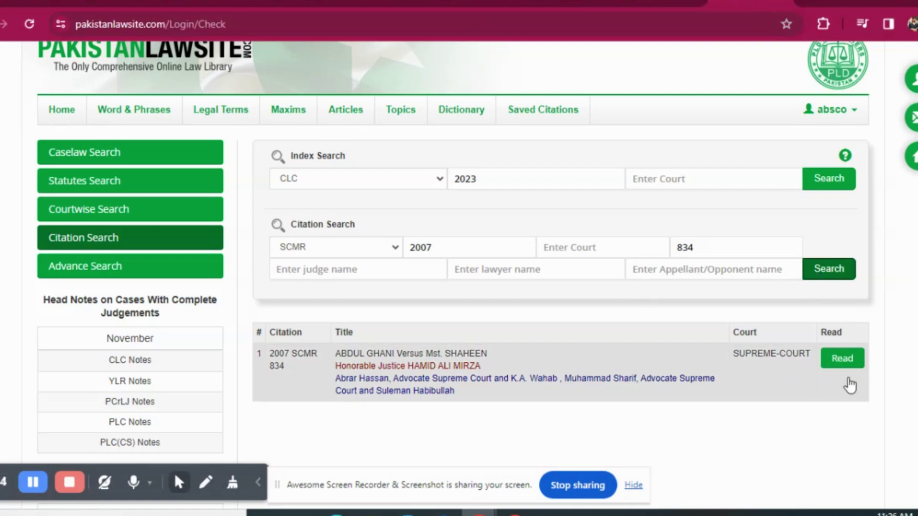
- Open the case 2007 SCMR 834 and read through its full case description
{"action": "left_click", "coordinate": [844, 364]}
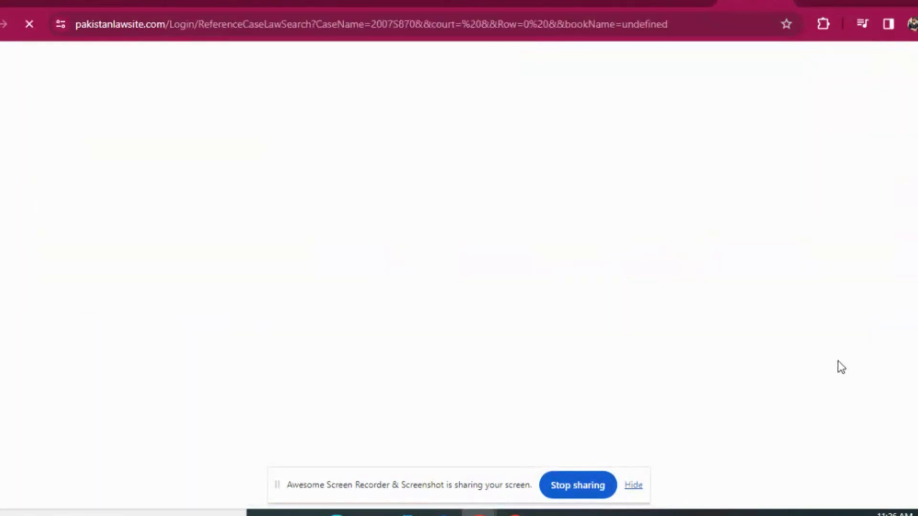
{"action": "scroll", "coordinate": [645, 330], "scroll_direction": "down", "scroll_amount": 3}
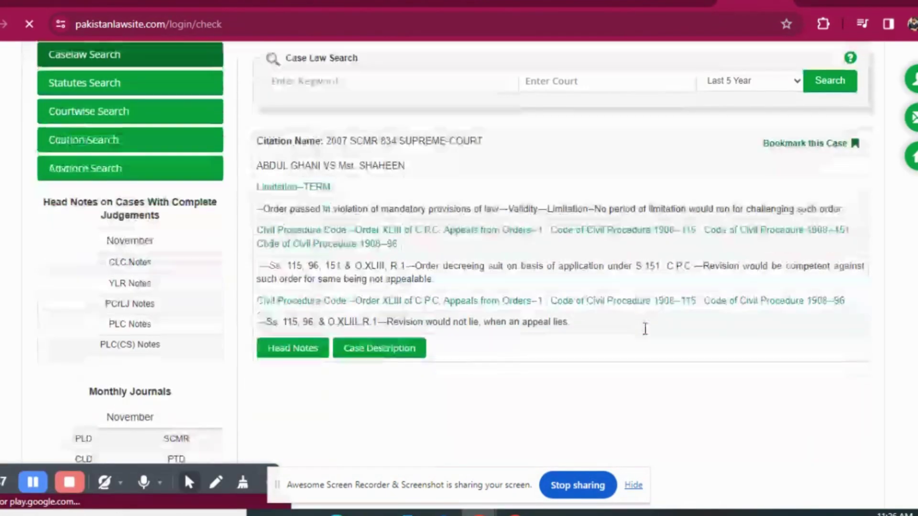
{"action": "left_click", "coordinate": [384, 341]}
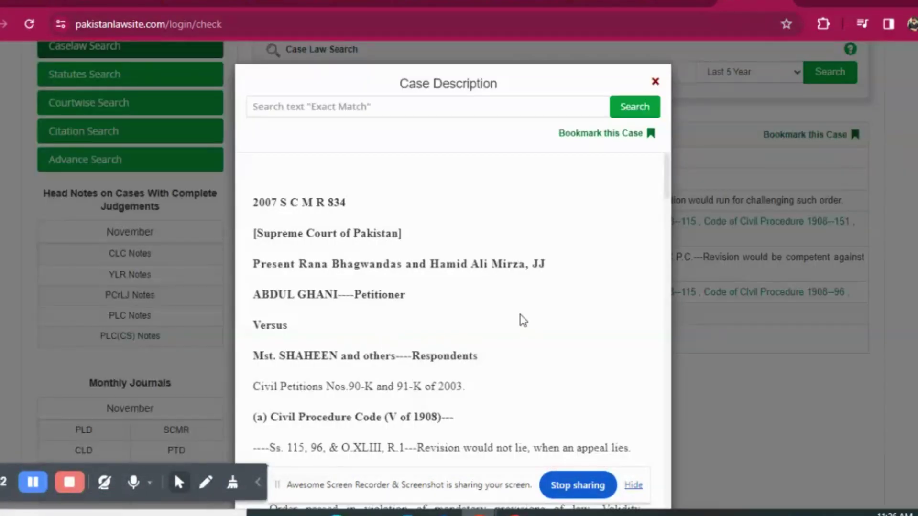
{"action": "scroll", "coordinate": [523, 320], "scroll_direction": "down", "scroll_amount": 20}
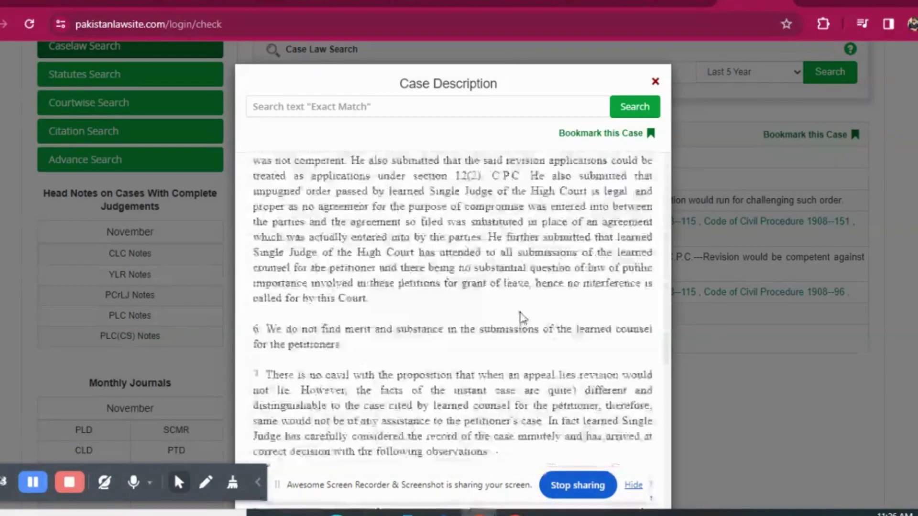
{"action": "scroll", "coordinate": [523, 320], "scroll_direction": "down", "scroll_amount": 8}
{"action": "scroll", "coordinate": [521, 313], "scroll_direction": "up", "scroll_amount": 20}
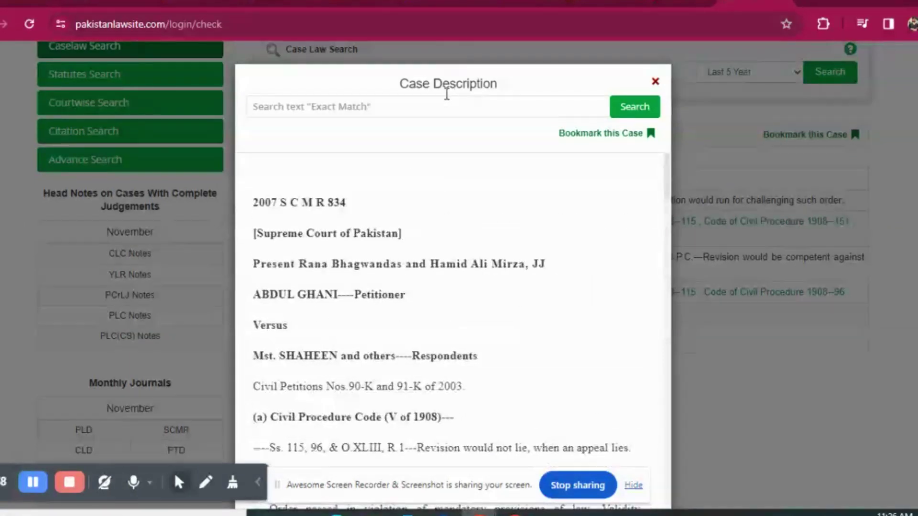
- Search the case description for "agreement", look through the highlighted matches, and close the description
{"action": "left_click", "coordinate": [447, 100]}
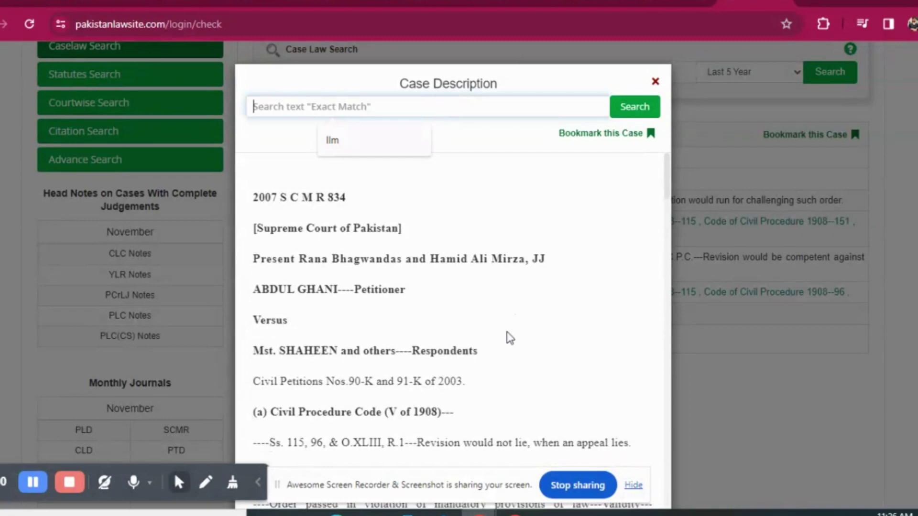
{"action": "scroll", "coordinate": [507, 332], "scroll_direction": "down", "scroll_amount": 5}
{"action": "scroll", "coordinate": [508, 331], "scroll_direction": "down", "scroll_amount": 6}
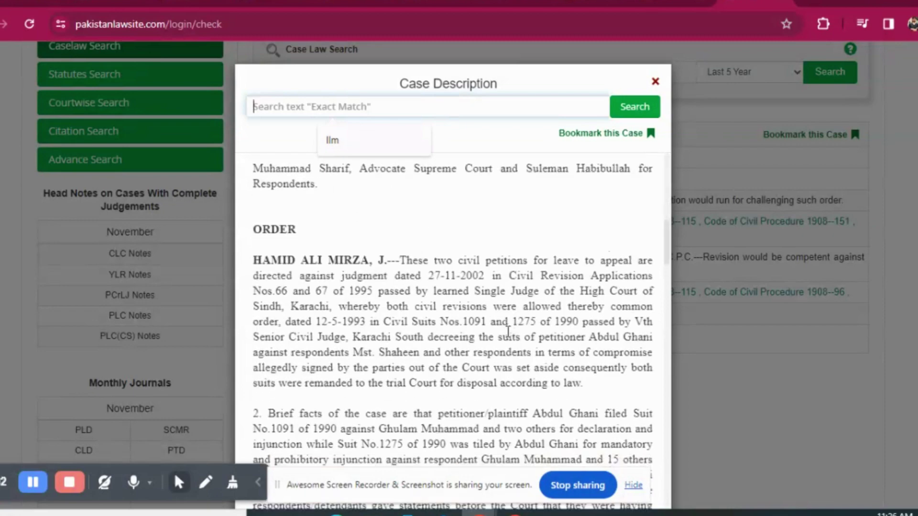
{"action": "scroll", "coordinate": [508, 332], "scroll_direction": "up", "scroll_amount": 12}
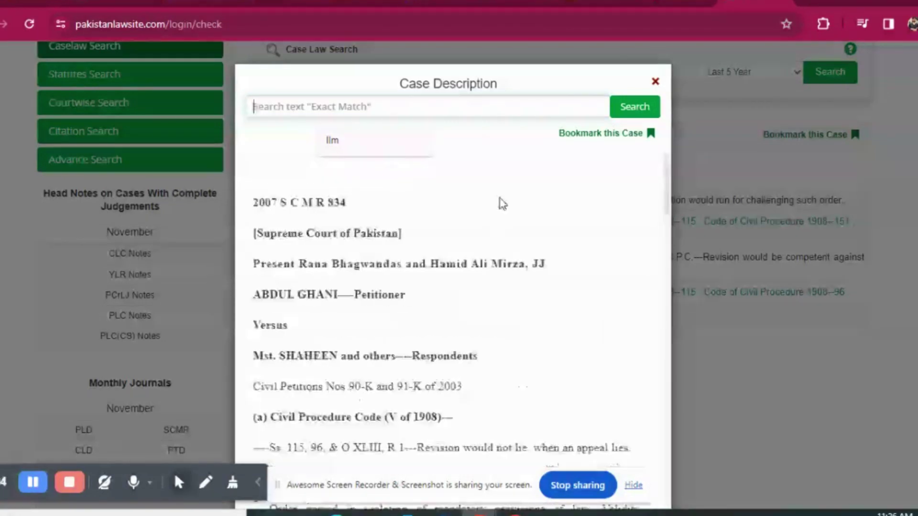
{"action": "type", "text": "agreement"}
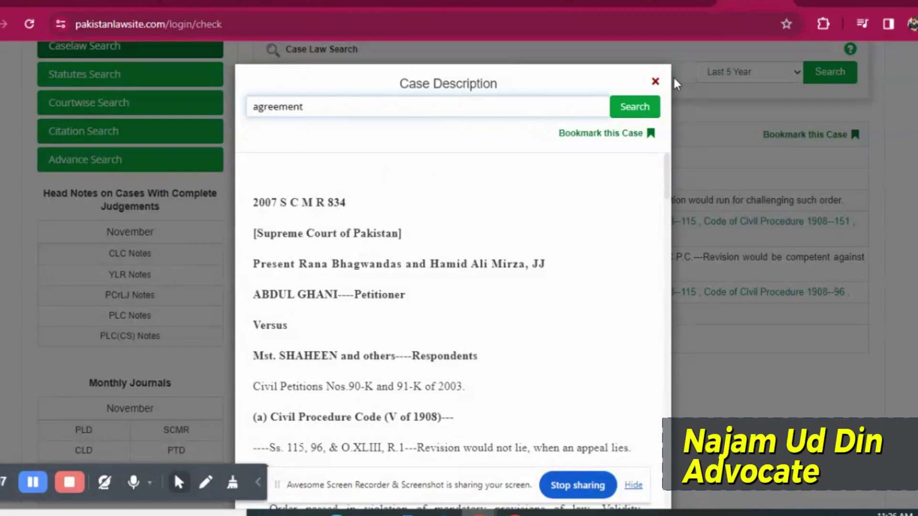
{"action": "left_click", "coordinate": [635, 107]}
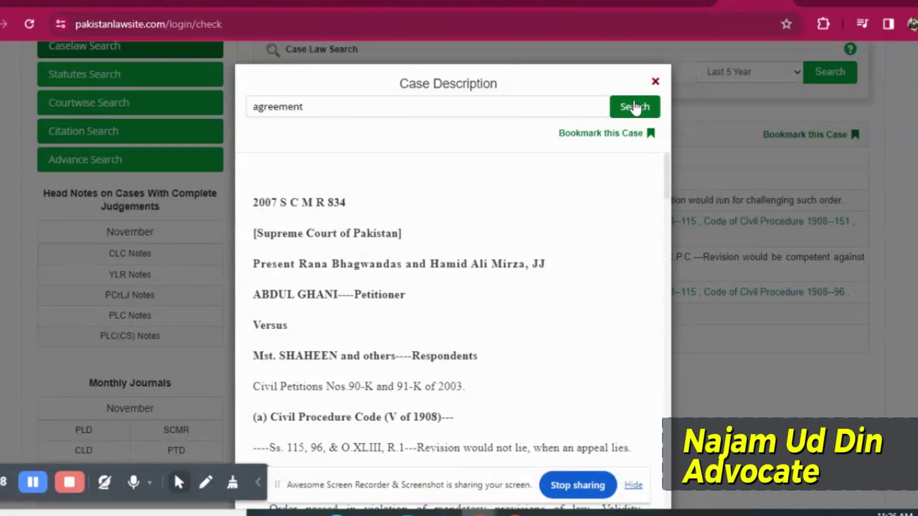
{"action": "scroll", "coordinate": [634, 106], "scroll_direction": "down", "scroll_amount": 1}
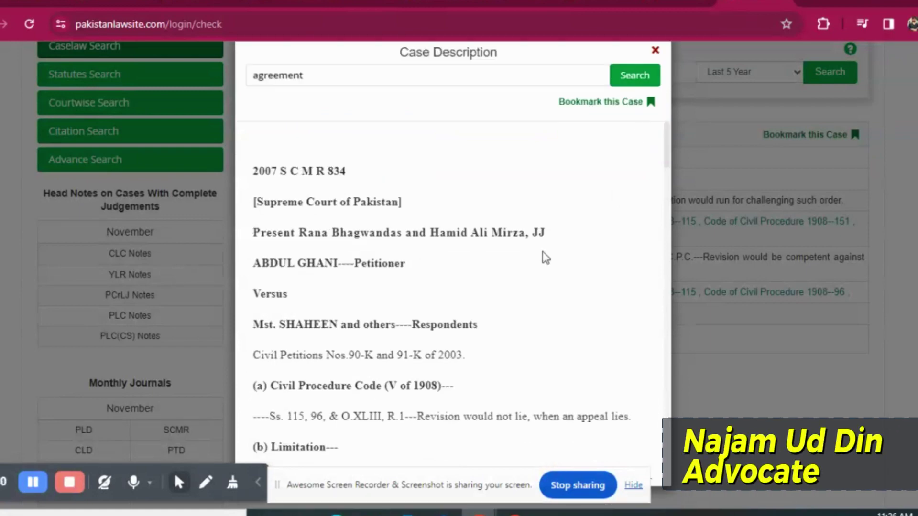
{"action": "scroll", "coordinate": [543, 251], "scroll_direction": "down", "scroll_amount": 15}
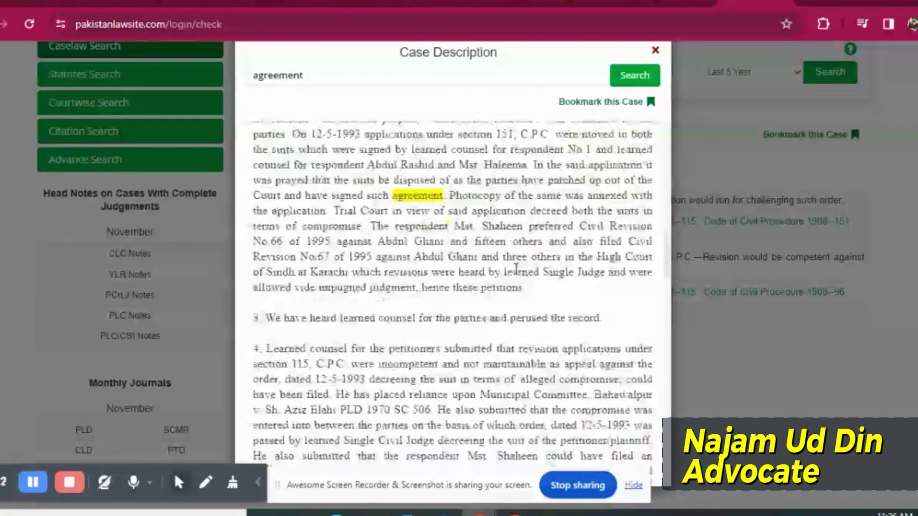
{"action": "scroll", "coordinate": [517, 269], "scroll_direction": "down", "scroll_amount": 8}
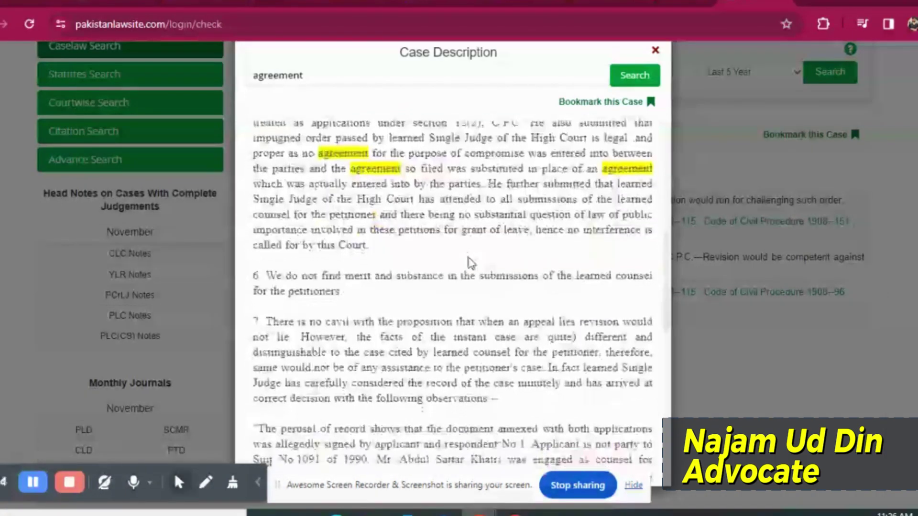
{"action": "left_click", "coordinate": [656, 49]}
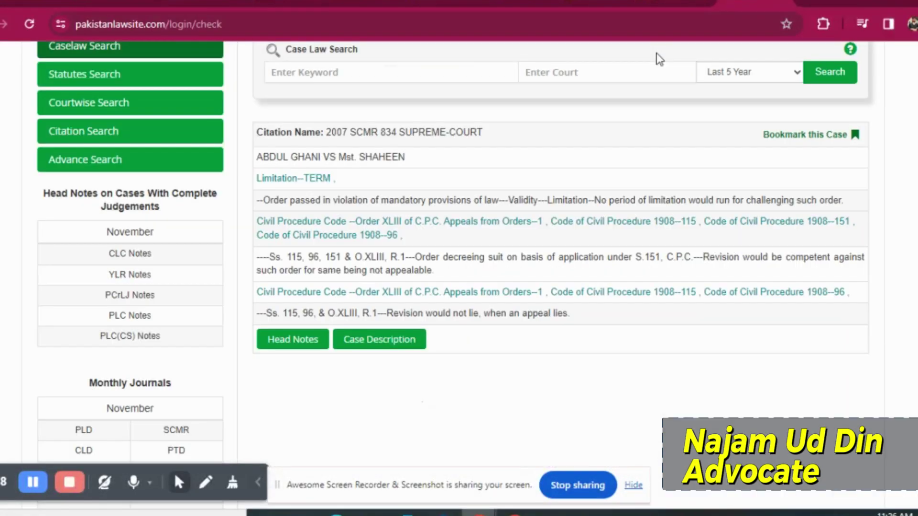
{"action": "scroll", "coordinate": [225, 200], "scroll_direction": "up", "scroll_amount": 3}
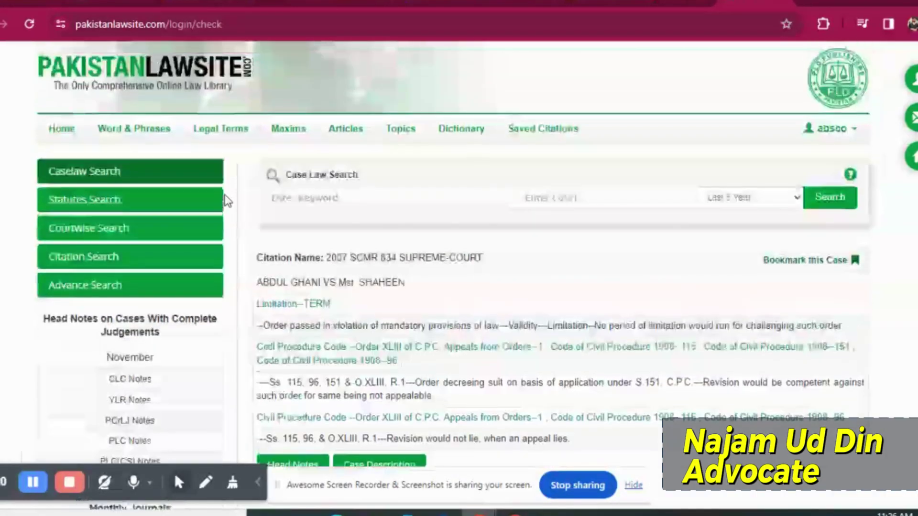
- Run an Advance Search for cases by the lawyer name "aitzaz ahsan"
{"action": "left_click", "coordinate": [113, 288]}
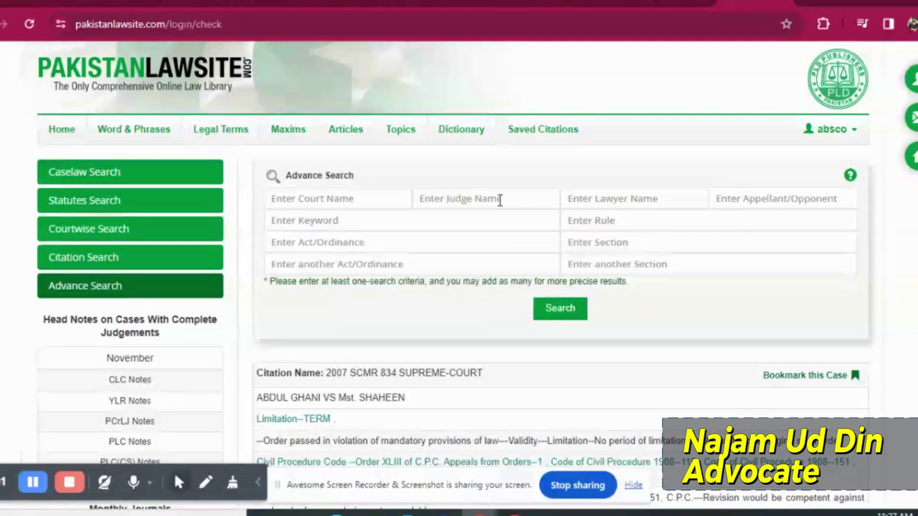
{"action": "left_click", "coordinate": [629, 199]}
{"action": "type", "text": "aitz"}
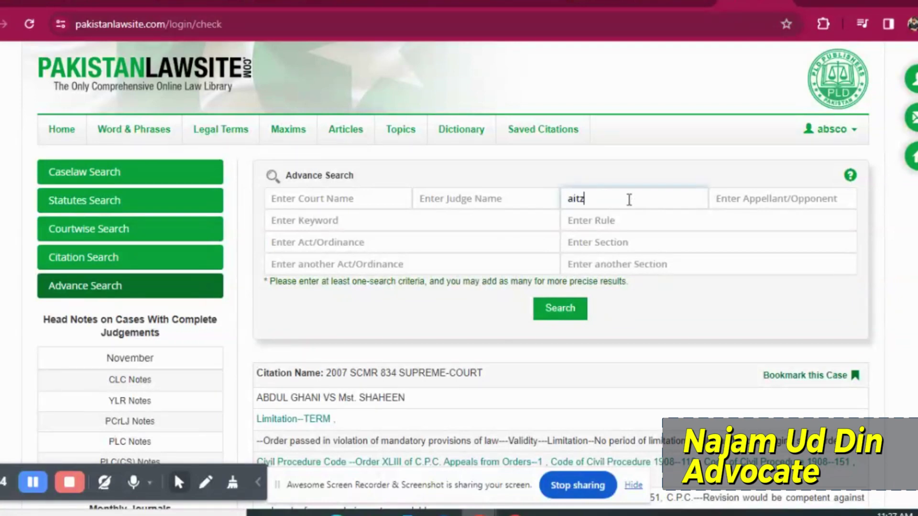
{"action": "type", "text": "az ahsan"}
{"action": "left_click", "coordinate": [581, 318]}
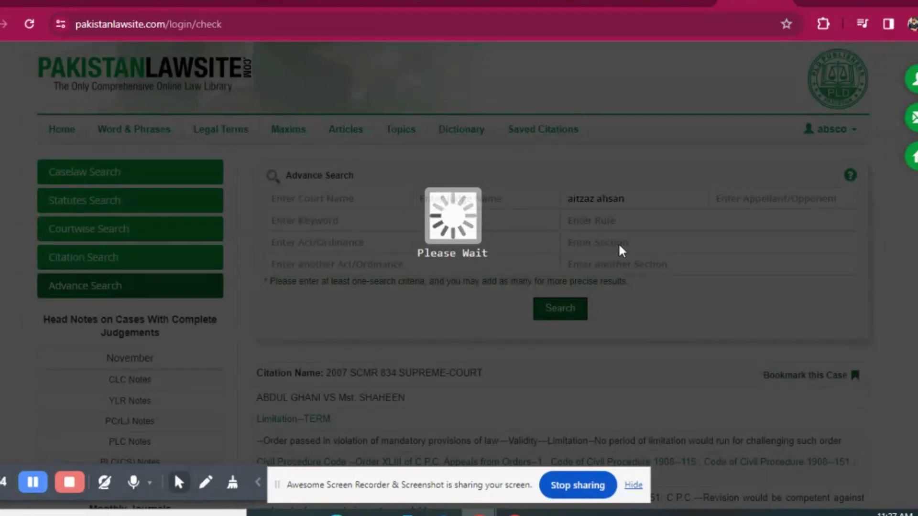
- Look through the cases found for the lawyer and clear the lawyer name from the search criteria
{"action": "scroll", "coordinate": [618, 243], "scroll_direction": "down", "scroll_amount": 5}
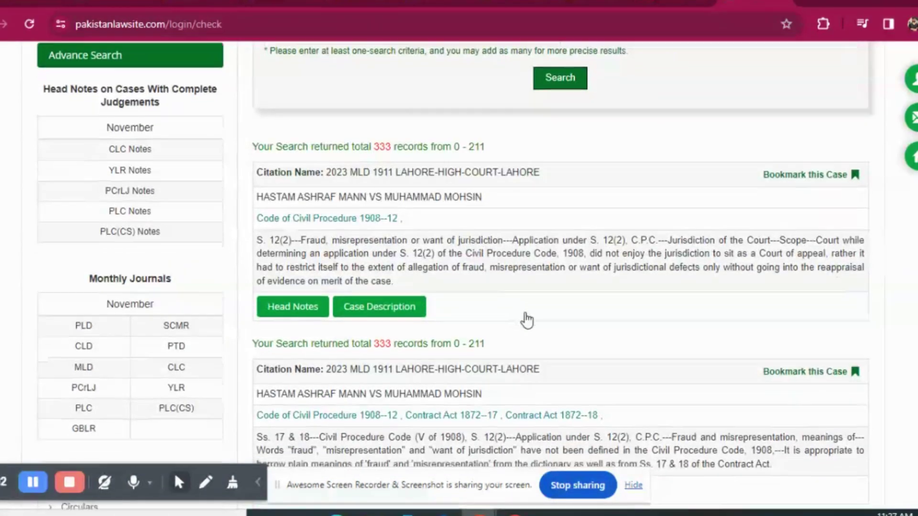
{"action": "scroll", "coordinate": [526, 319], "scroll_direction": "down", "scroll_amount": 3}
{"action": "scroll", "coordinate": [526, 319], "scroll_direction": "down", "scroll_amount": 10}
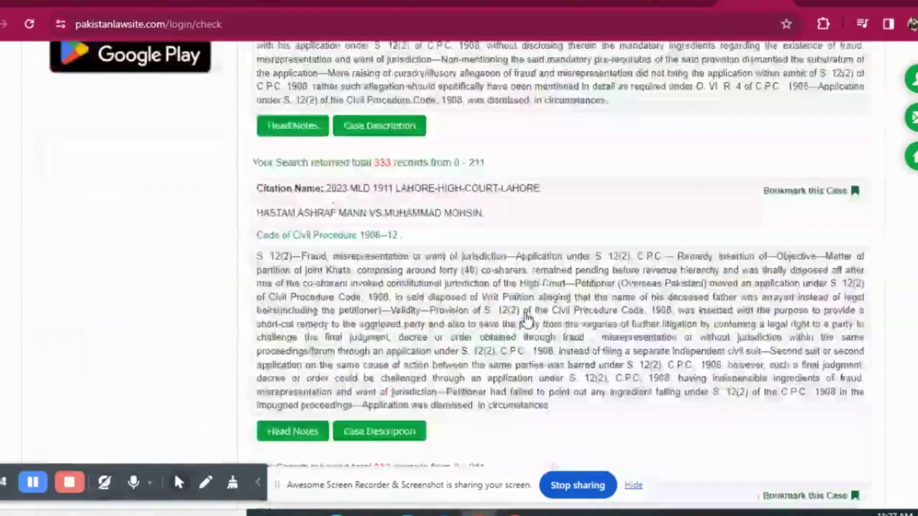
{"action": "scroll", "coordinate": [527, 319], "scroll_direction": "up", "scroll_amount": 8}
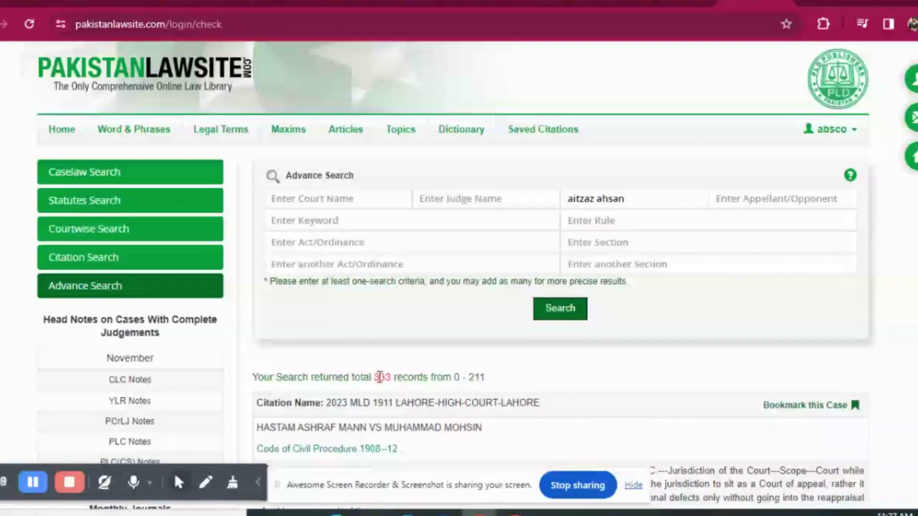
{"action": "triple_click", "coordinate": [624, 201]}
{"action": "key", "text": "BackSpace"}
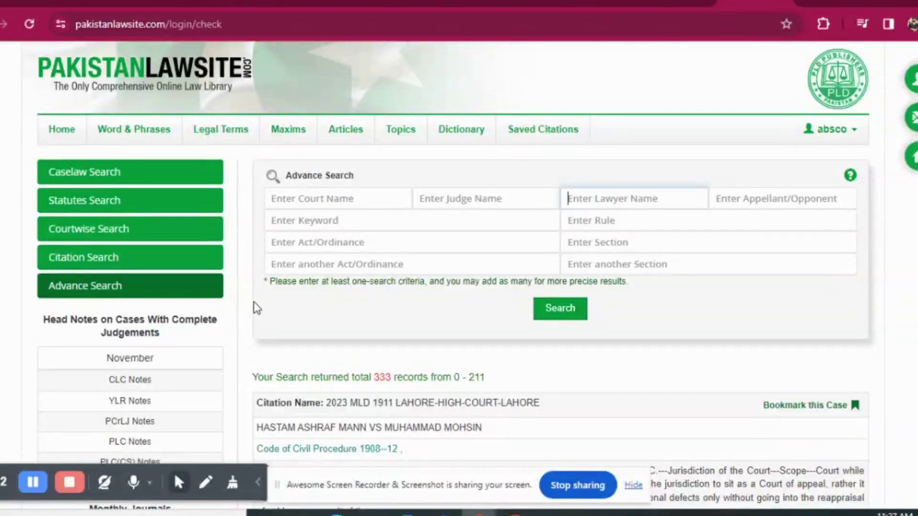
- Open the Words and Phrases page and browse the entries listed under the letter A
{"action": "left_click", "coordinate": [154, 126]}
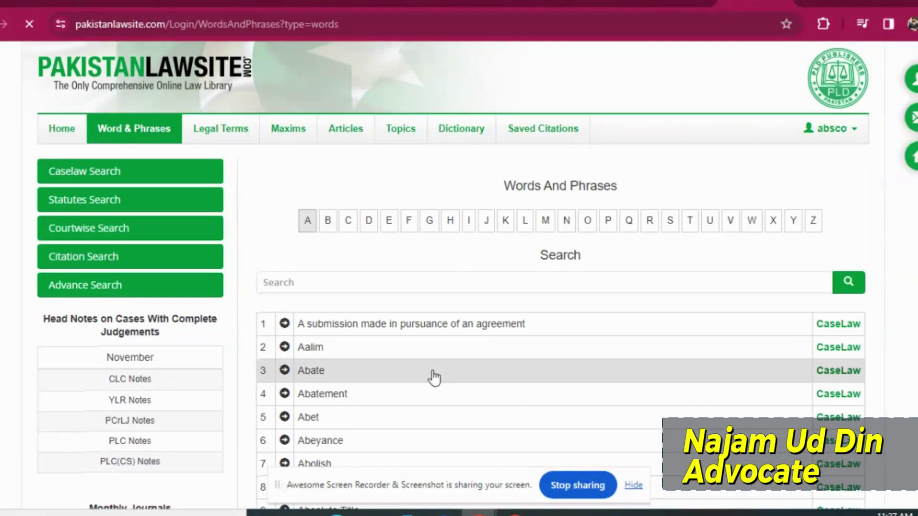
{"action": "scroll", "coordinate": [434, 377], "scroll_direction": "down", "scroll_amount": 5}
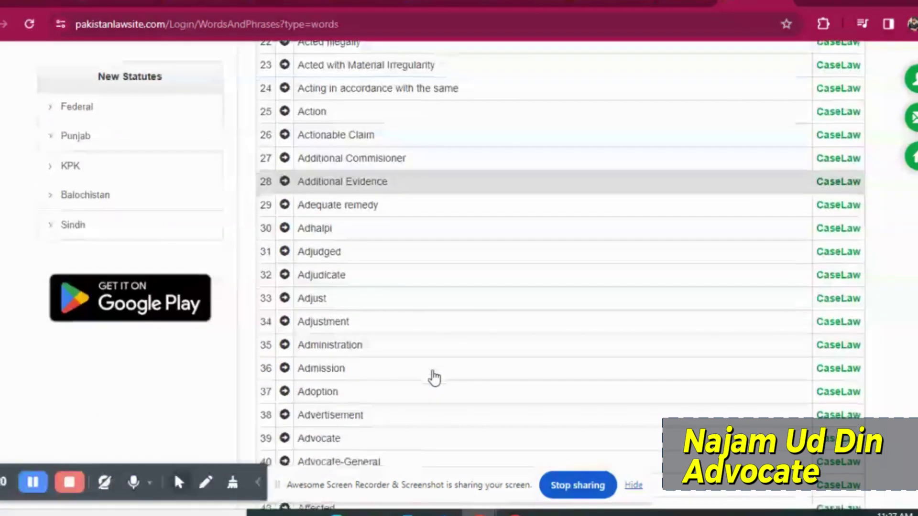
{"action": "scroll", "coordinate": [434, 377], "scroll_direction": "down", "scroll_amount": 9}
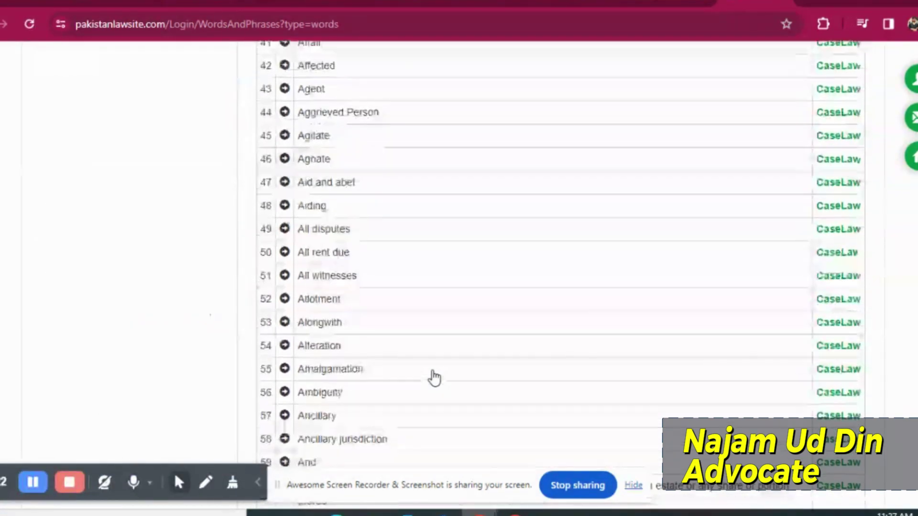
{"action": "scroll", "coordinate": [434, 378], "scroll_direction": "up", "scroll_amount": 20}
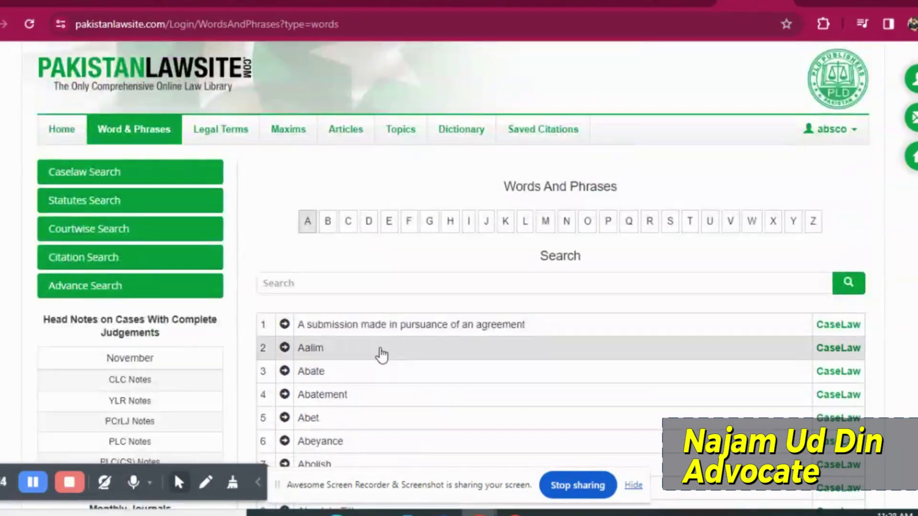
{"action": "scroll", "coordinate": [381, 352], "scroll_direction": "down", "scroll_amount": 1}
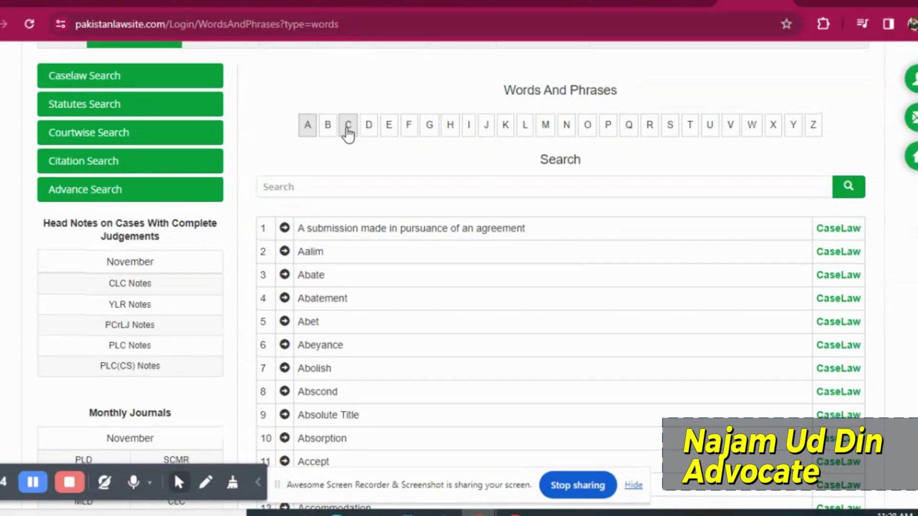
{"action": "scroll", "coordinate": [335, 136], "scroll_direction": "up", "scroll_amount": 2}
- Open the Legal Terms page and browse the terms under the letter A as far as "Appeal"
{"action": "left_click", "coordinate": [222, 144]}
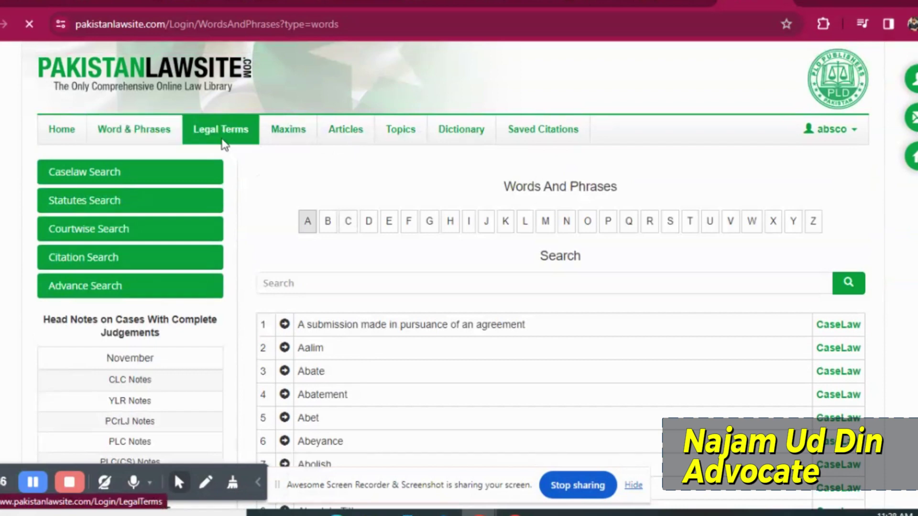
{"action": "scroll", "coordinate": [468, 304], "scroll_direction": "down", "scroll_amount": 3}
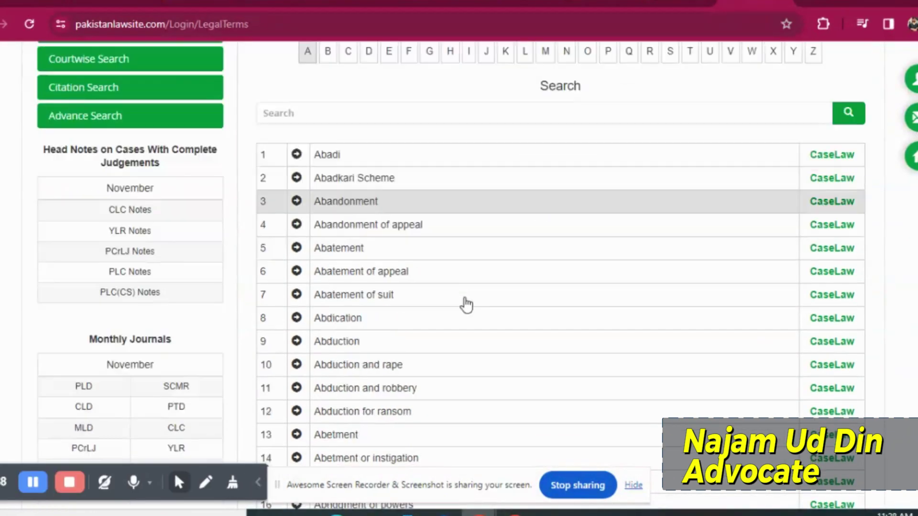
{"action": "scroll", "coordinate": [466, 305], "scroll_direction": "down", "scroll_amount": 5}
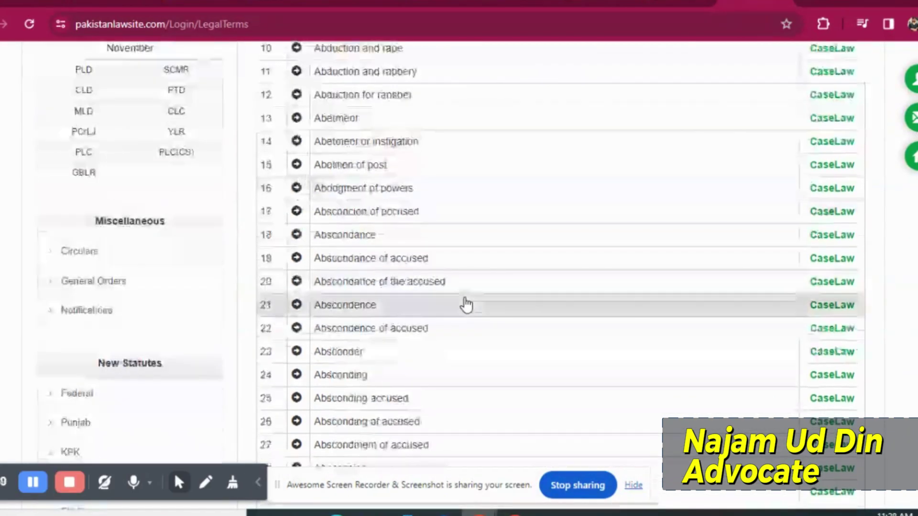
{"action": "scroll", "coordinate": [466, 304], "scroll_direction": "down", "scroll_amount": 1}
{"action": "scroll", "coordinate": [467, 304], "scroll_direction": "down", "scroll_amount": 15}
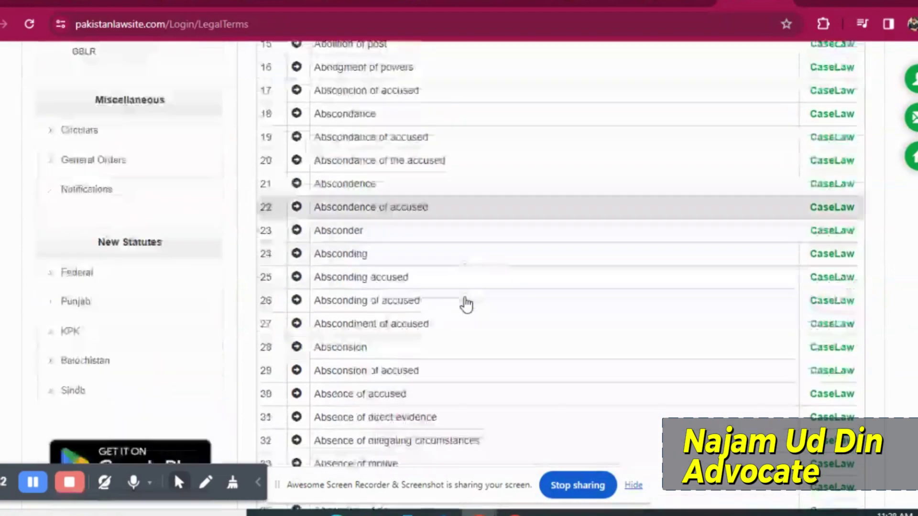
{"action": "scroll", "coordinate": [466, 305], "scroll_direction": "down", "scroll_amount": 20}
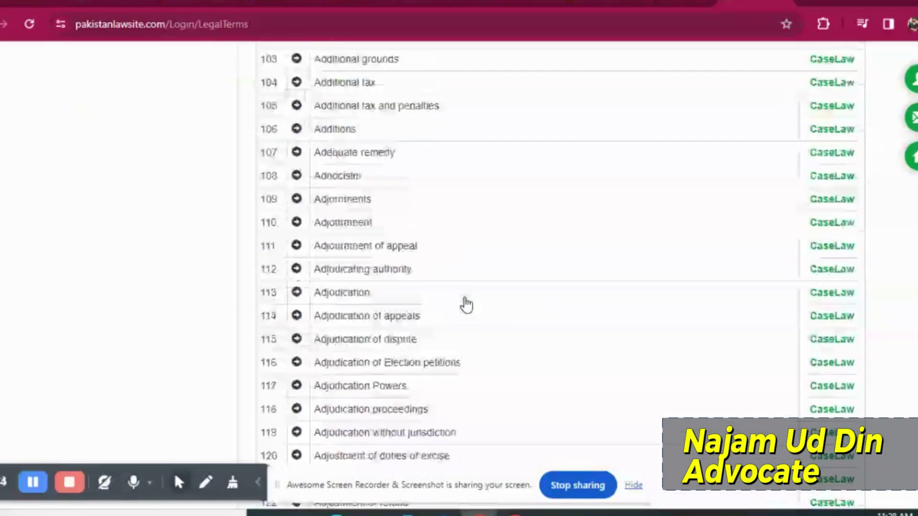
{"action": "scroll", "coordinate": [466, 304], "scroll_direction": "down", "scroll_amount": 20}
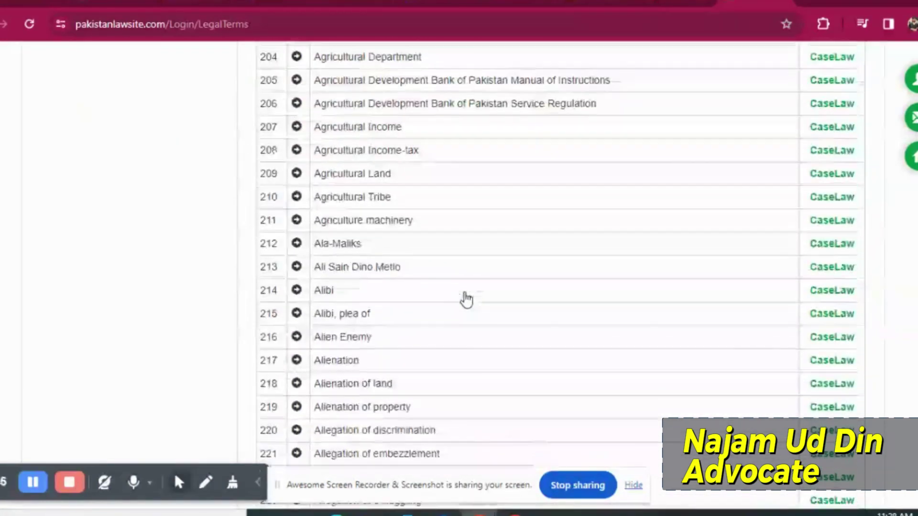
{"action": "scroll", "coordinate": [466, 299], "scroll_direction": "down", "scroll_amount": 3}
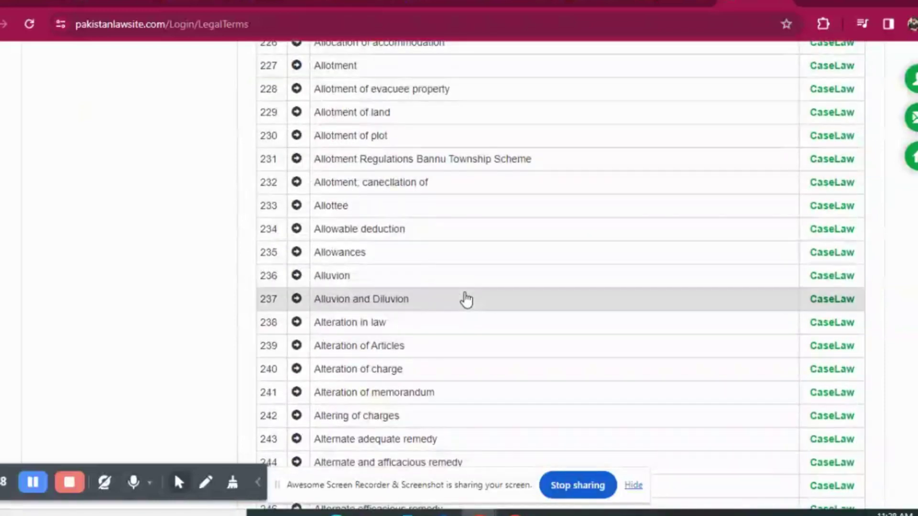
{"action": "scroll", "coordinate": [457, 350], "scroll_direction": "down", "scroll_amount": 8}
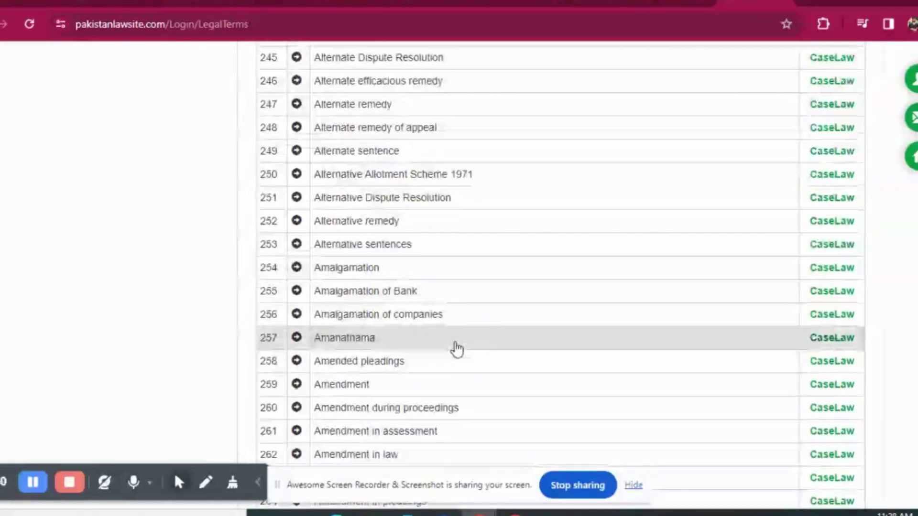
{"action": "scroll", "coordinate": [417, 353], "scroll_direction": "down", "scroll_amount": 15}
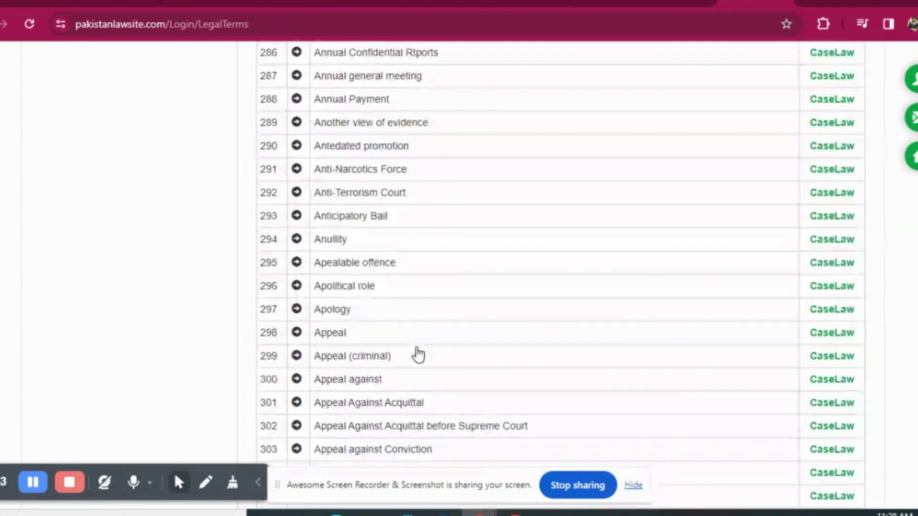
- Open the case law for the legal term "Appeal" and view the start of the case list
{"action": "left_click", "coordinate": [362, 334]}
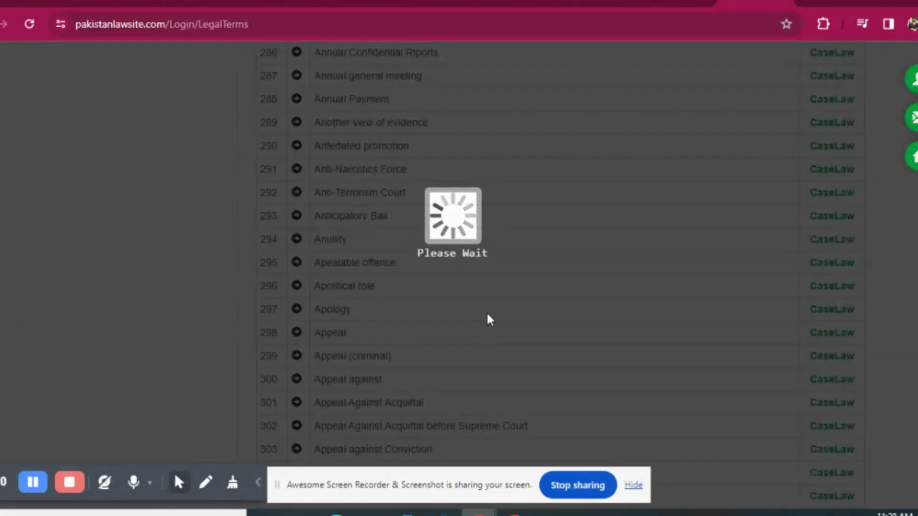
{"action": "scroll", "coordinate": [606, 300], "scroll_direction": "up", "scroll_amount": 20}
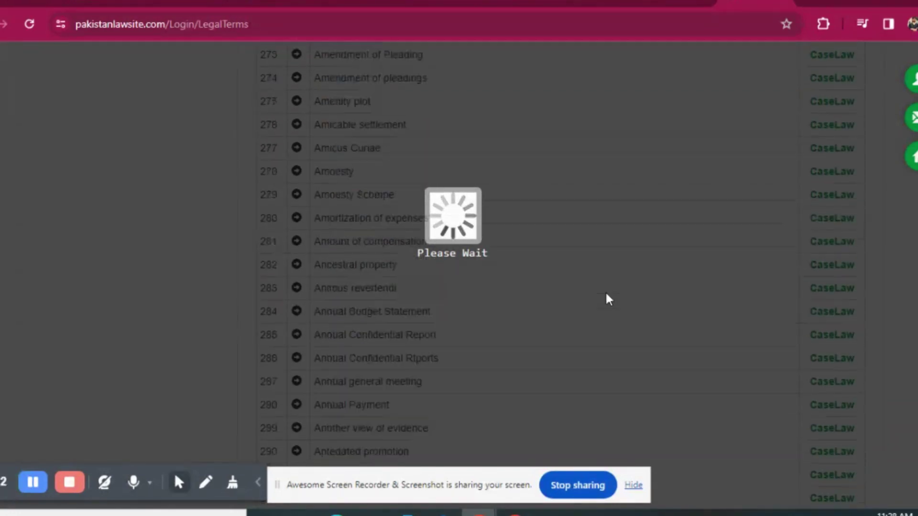
{"action": "scroll", "coordinate": [606, 294], "scroll_direction": "up", "scroll_amount": 20}
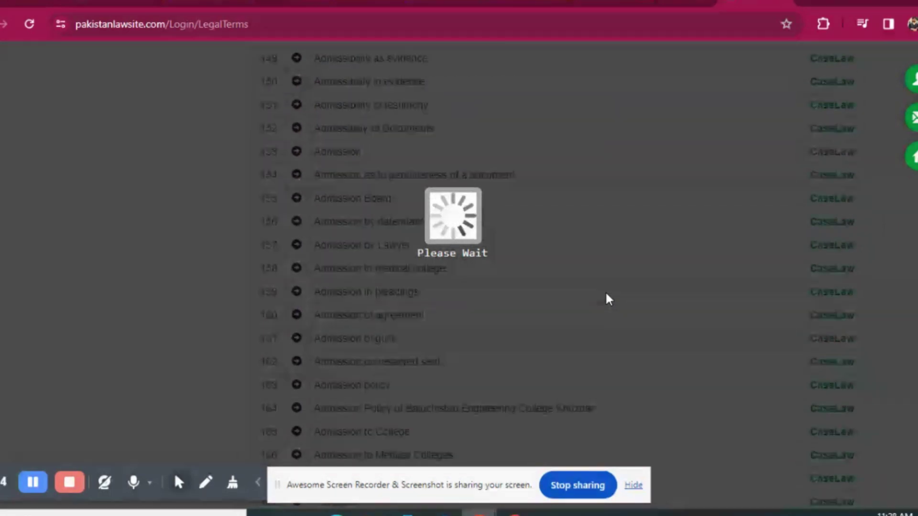
{"action": "scroll", "coordinate": [609, 299], "scroll_direction": "up", "scroll_amount": 20}
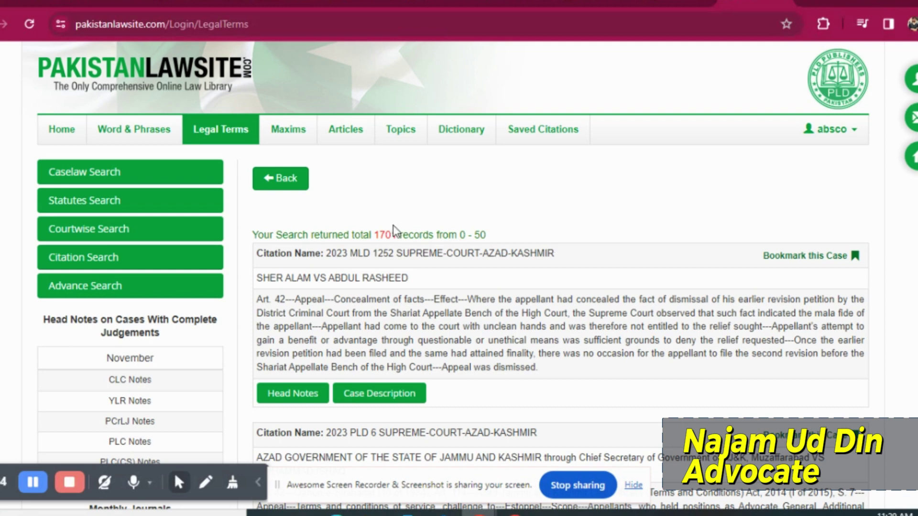
- Open the Maxims page, view the case law for "Audi Alteram Partem", and return to the maxims list
{"action": "left_click", "coordinate": [302, 129]}
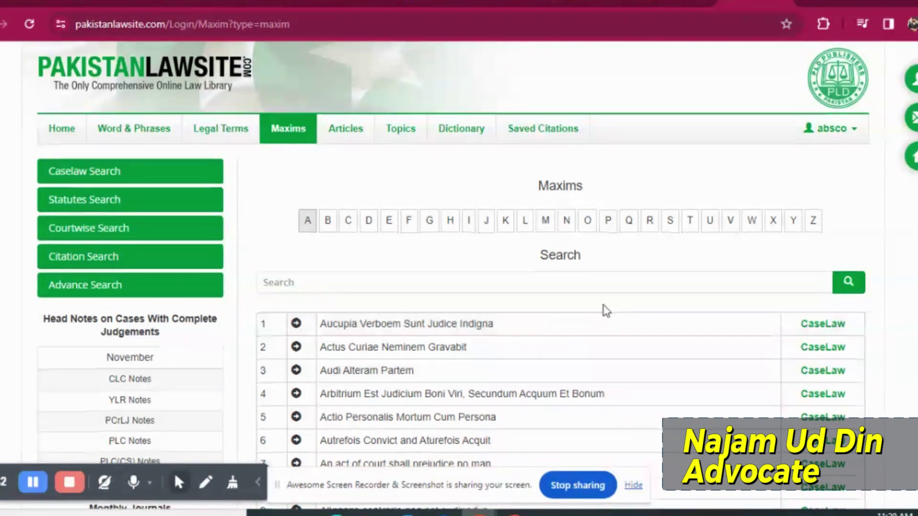
{"action": "scroll", "coordinate": [606, 310], "scroll_direction": "down", "scroll_amount": 2}
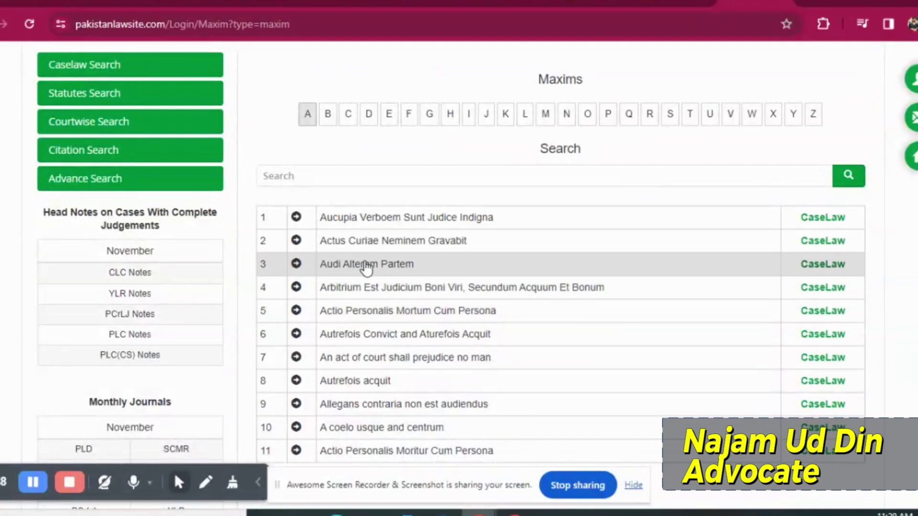
{"action": "left_click", "coordinate": [817, 263]}
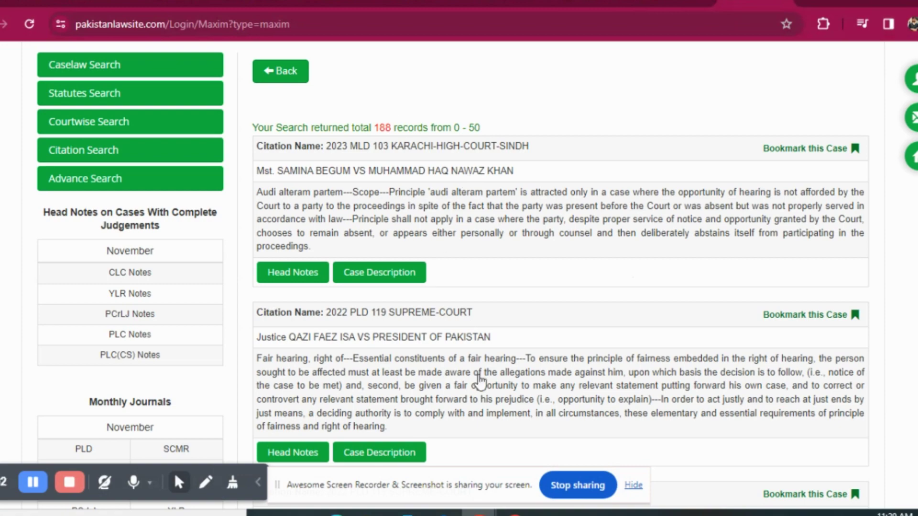
{"action": "scroll", "coordinate": [479, 380], "scroll_direction": "up", "scroll_amount": 3}
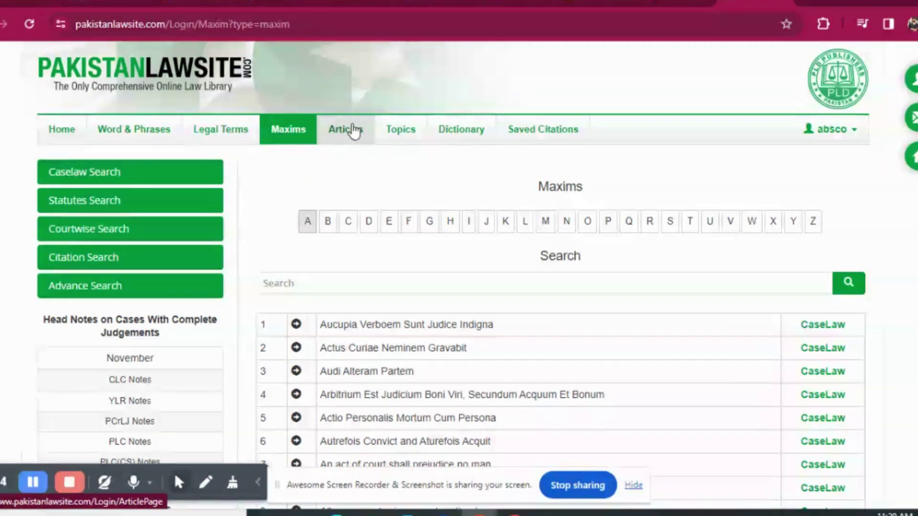
- Open the Articles page and look over its search and article table
{"action": "left_click", "coordinate": [354, 130]}
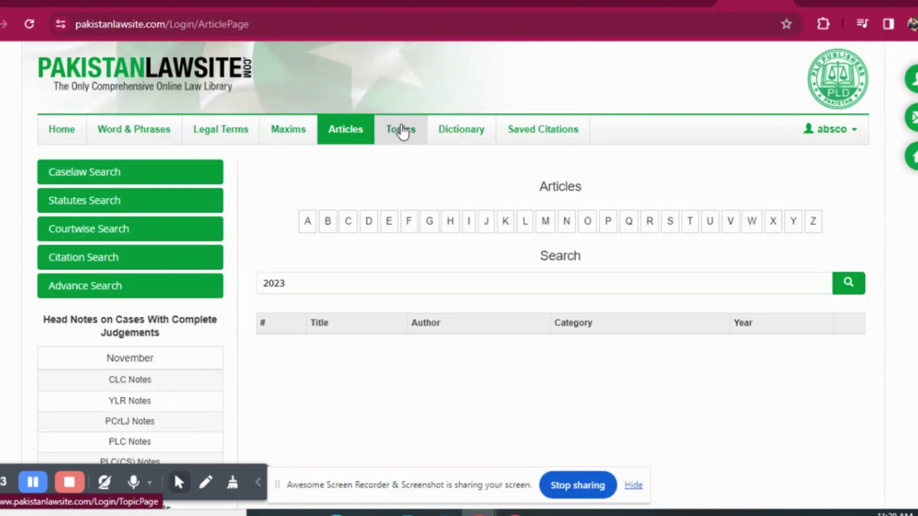
{"action": "scroll", "coordinate": [436, 174], "scroll_direction": "down", "scroll_amount": 6}
{"action": "scroll", "coordinate": [436, 174], "scroll_direction": "up", "scroll_amount": 6}
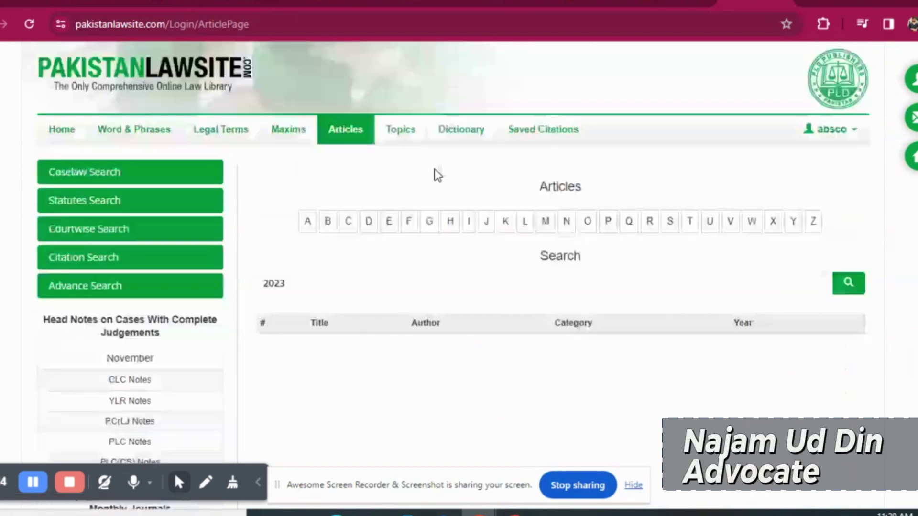
- Open the Topics page and look through the listed topic titles
{"action": "left_click", "coordinate": [402, 136]}
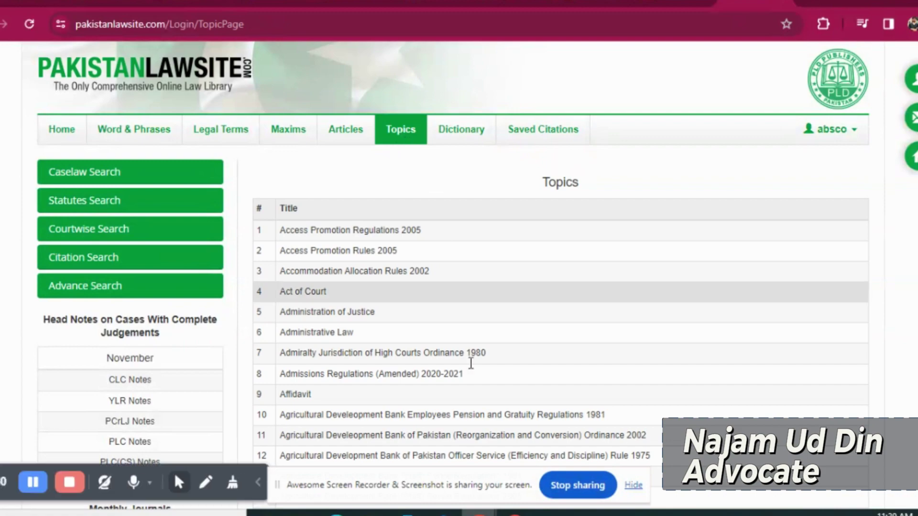
{"action": "scroll", "coordinate": [455, 416], "scroll_direction": "down", "scroll_amount": 3}
{"action": "scroll", "coordinate": [455, 419], "scroll_direction": "up", "scroll_amount": 3}
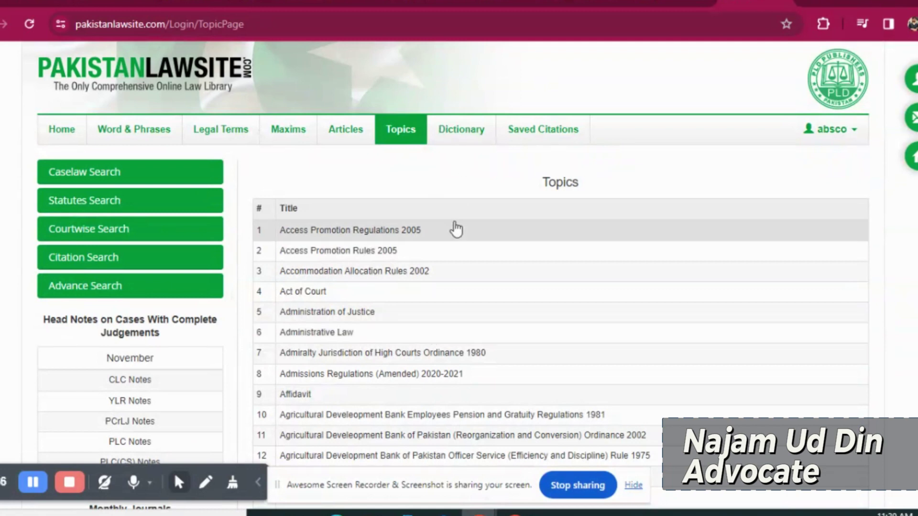
- Open the Dictionary page and look through the legal words and meanings listed under the letter A
{"action": "left_click", "coordinate": [475, 146]}
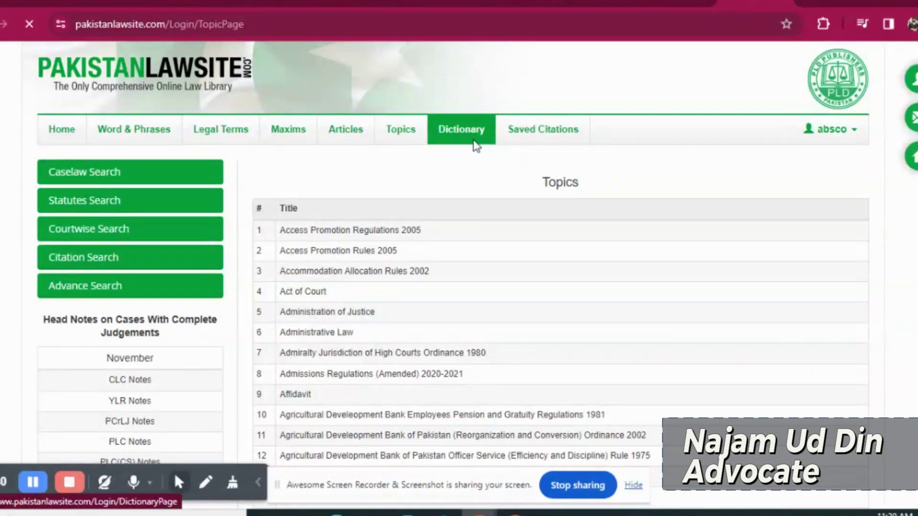
{"action": "scroll", "coordinate": [538, 397], "scroll_direction": "down", "scroll_amount": 1}
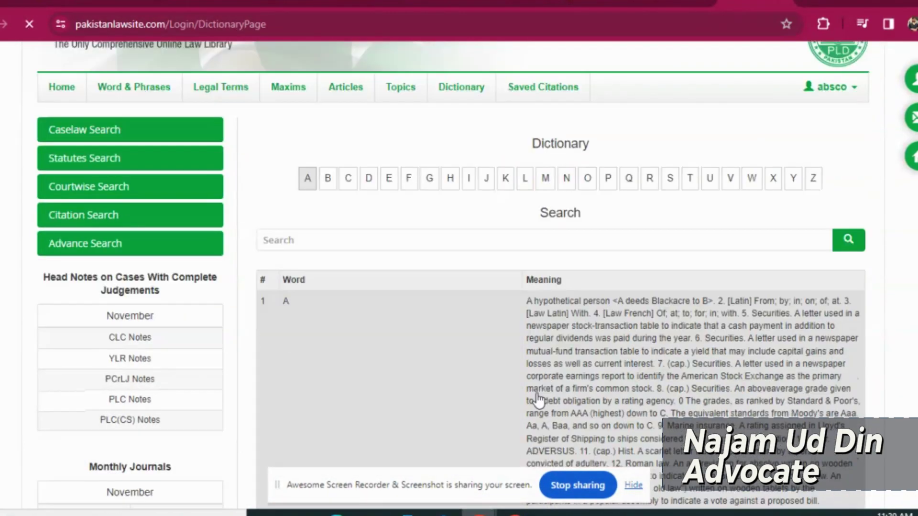
{"action": "scroll", "coordinate": [538, 398], "scroll_direction": "down", "scroll_amount": 15}
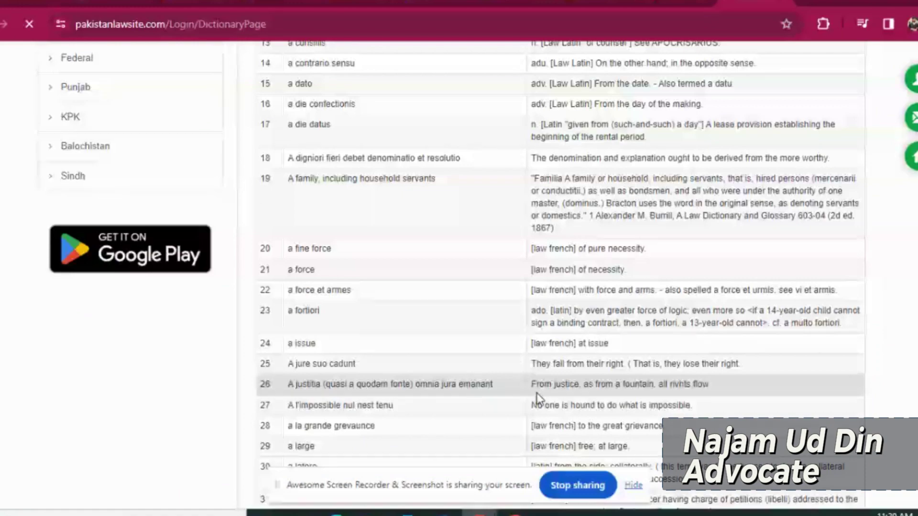
{"action": "scroll", "coordinate": [538, 398], "scroll_direction": "down", "scroll_amount": 18}
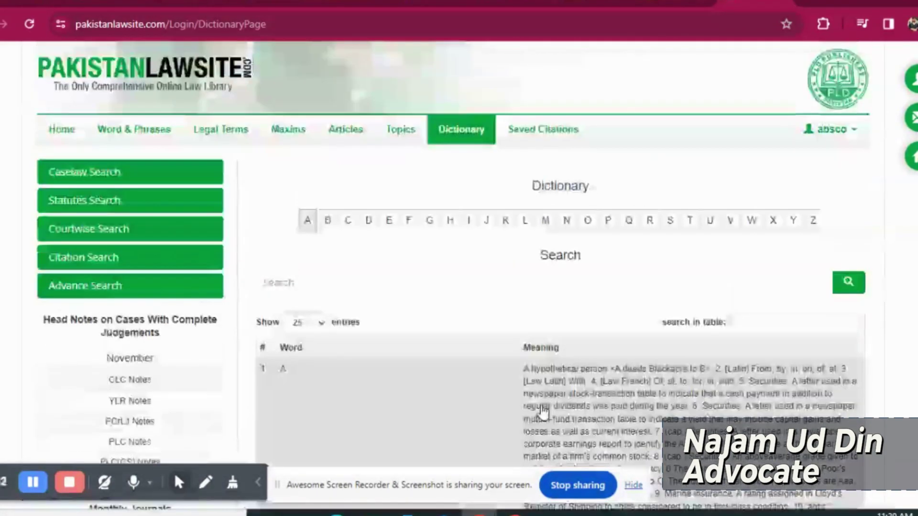
- Open the Saved Citations page and look through the bookmarked cases with their parties and dates
{"action": "left_click", "coordinate": [553, 136]}
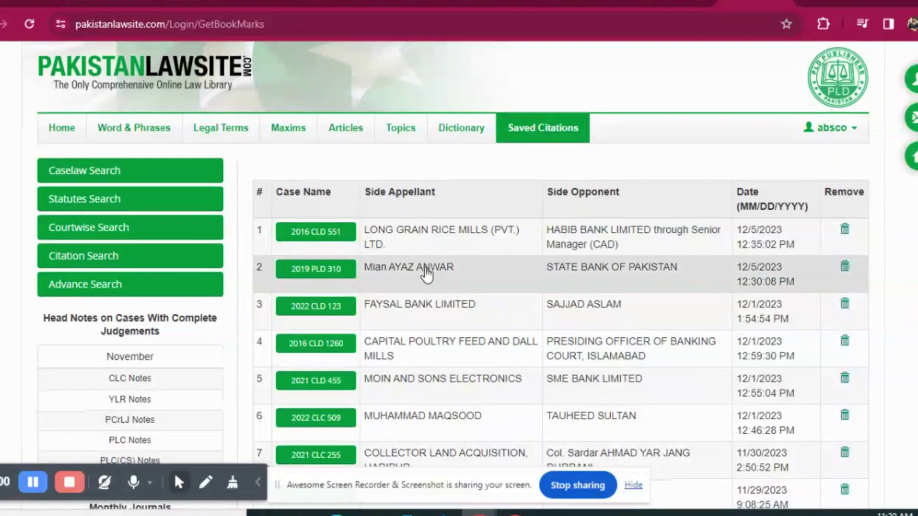
{"action": "scroll", "coordinate": [425, 274], "scroll_direction": "down", "scroll_amount": 5}
{"action": "scroll", "coordinate": [427, 275], "scroll_direction": "down", "scroll_amount": 4}
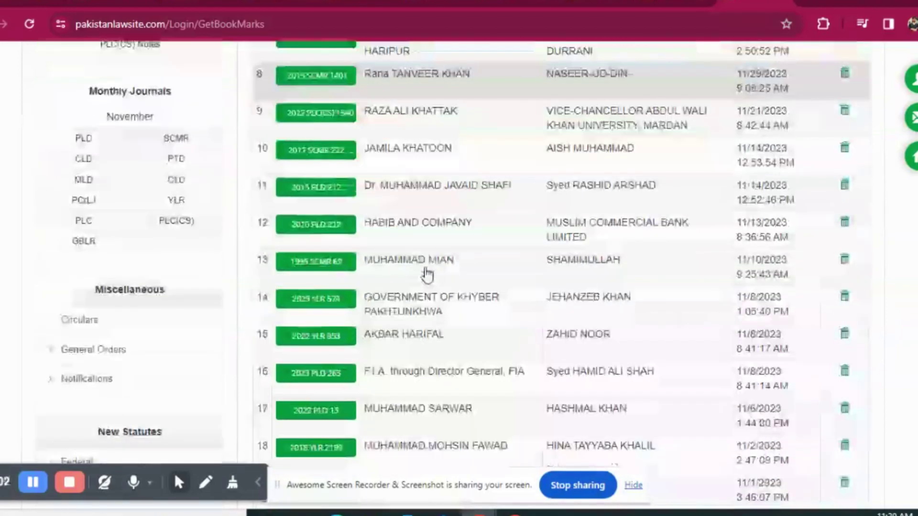
{"action": "scroll", "coordinate": [427, 275], "scroll_direction": "up", "scroll_amount": 8}
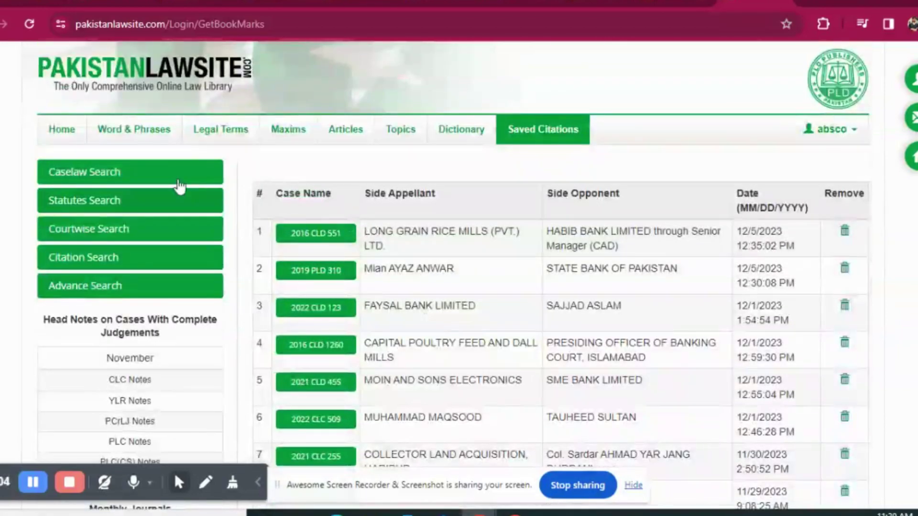
- Return to the Home page and look over its case law search and the latest caselaws, journal articles and statutes
{"action": "left_click", "coordinate": [69, 129]}
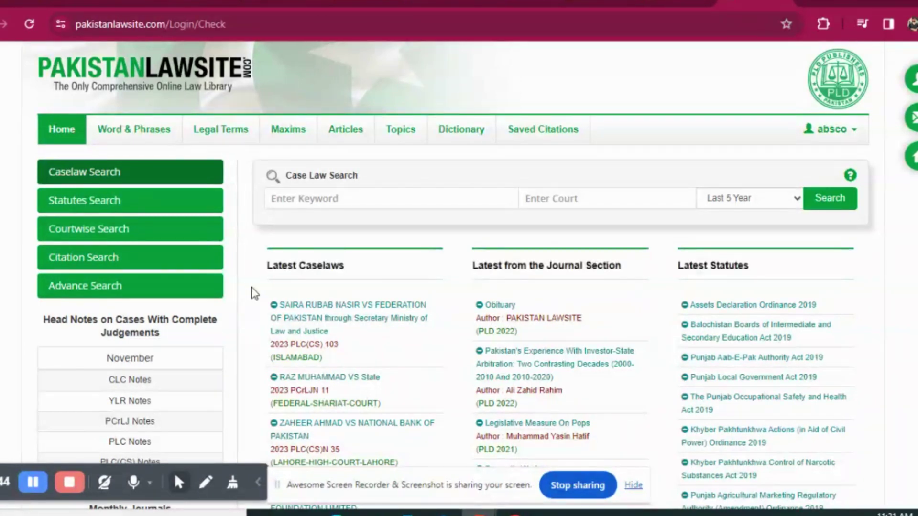
{"action": "scroll", "coordinate": [877, 278], "scroll_direction": "down", "scroll_amount": 2}
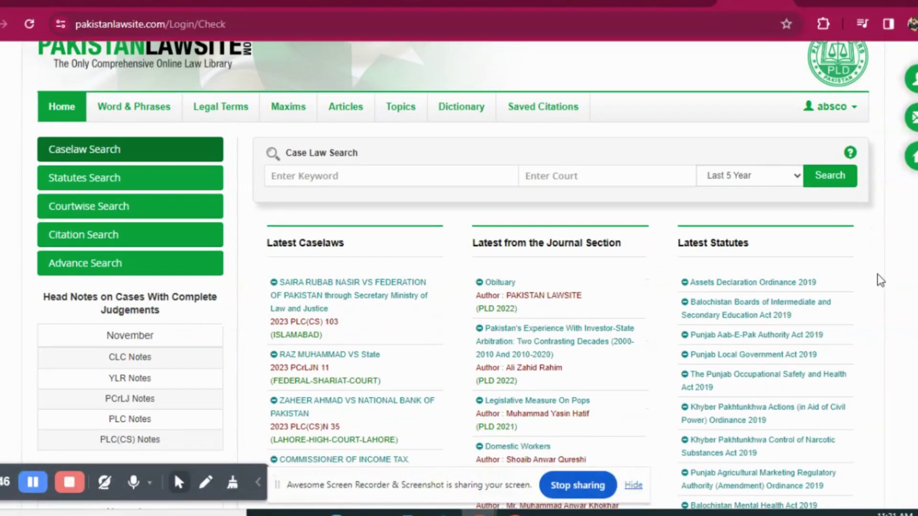